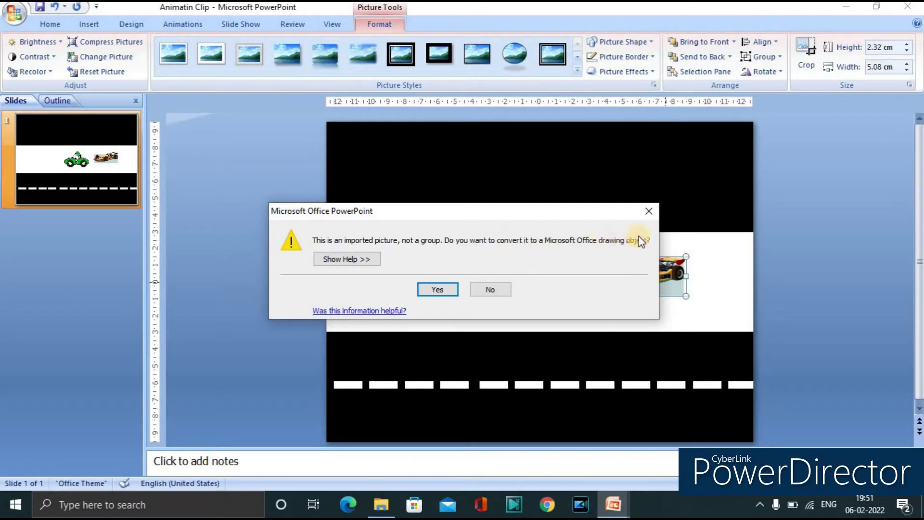
Convert the imported race car picture into a Microsoft Office drawing object and clear the pale background behind the car.
click(438, 290)
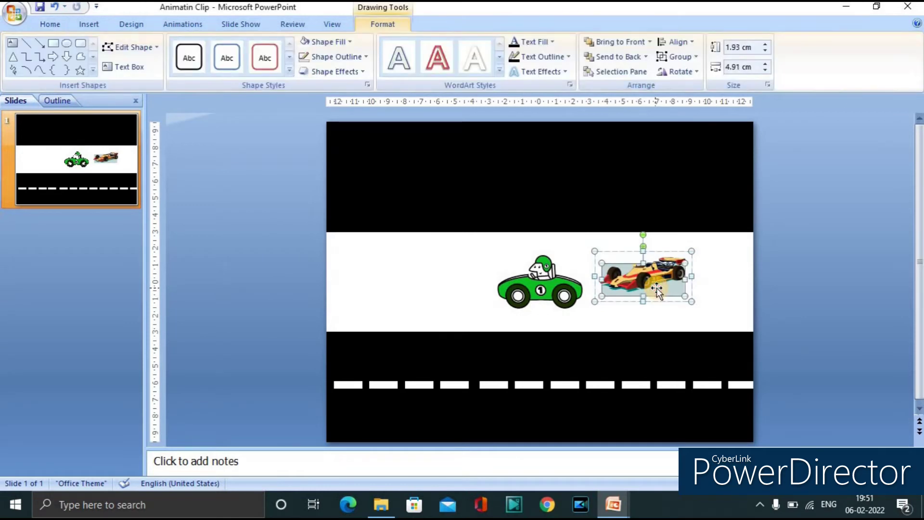
click(715, 282)
click(672, 291)
click(671, 291)
key(Escape)
click(723, 285)
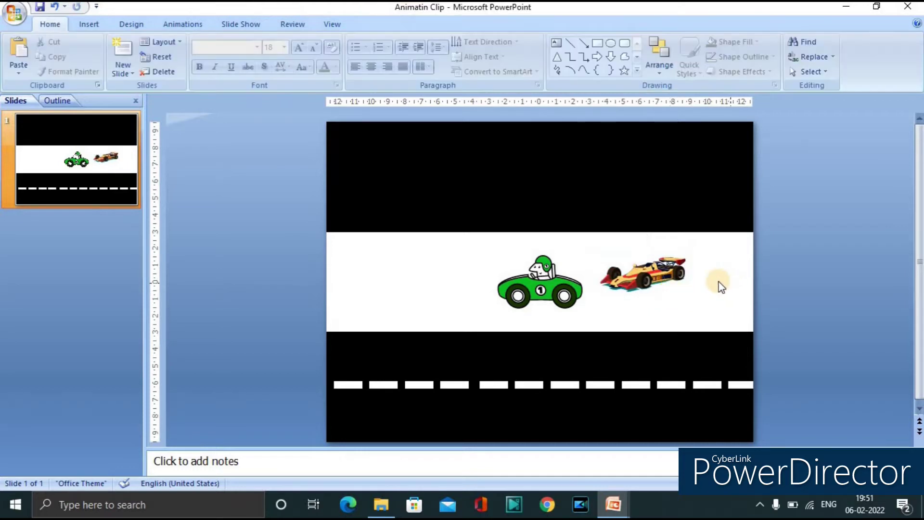
Tilt the race car slightly clockwise and place it at the right end of the road's lower lane.
click(661, 273)
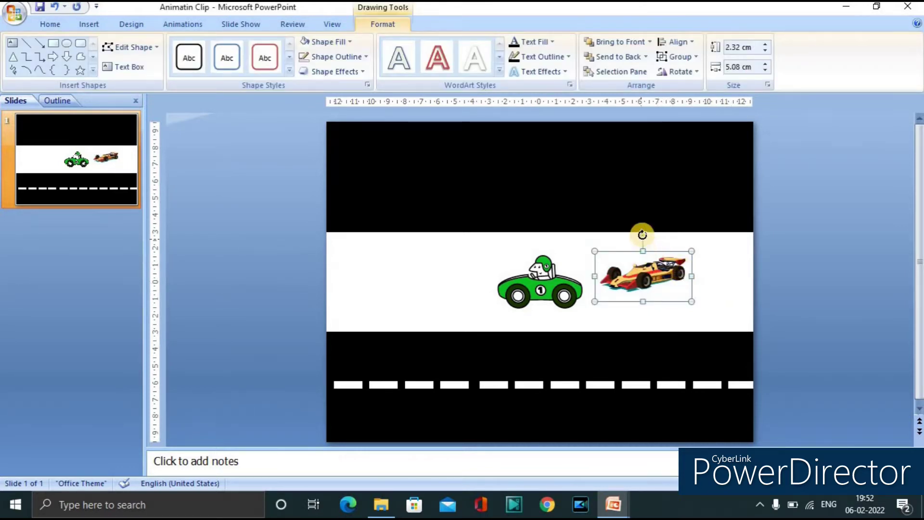
drag(646, 235, 650, 236)
key(Escape)
mouse_move(672, 271)
mouse_down()
mouse_move(754, 410)
mouse_move(780, 417)
mouse_move(753, 418)
mouse_up()
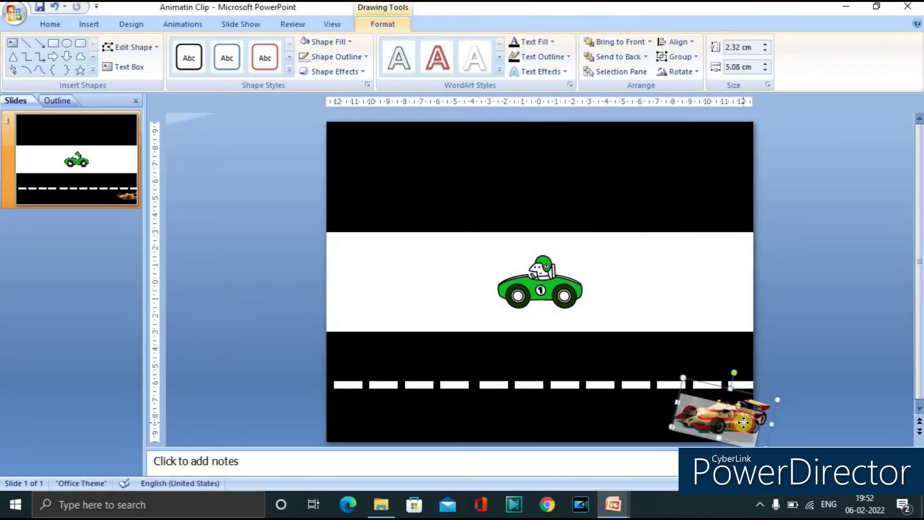
click(752, 418)
click(756, 417)
click(756, 417)
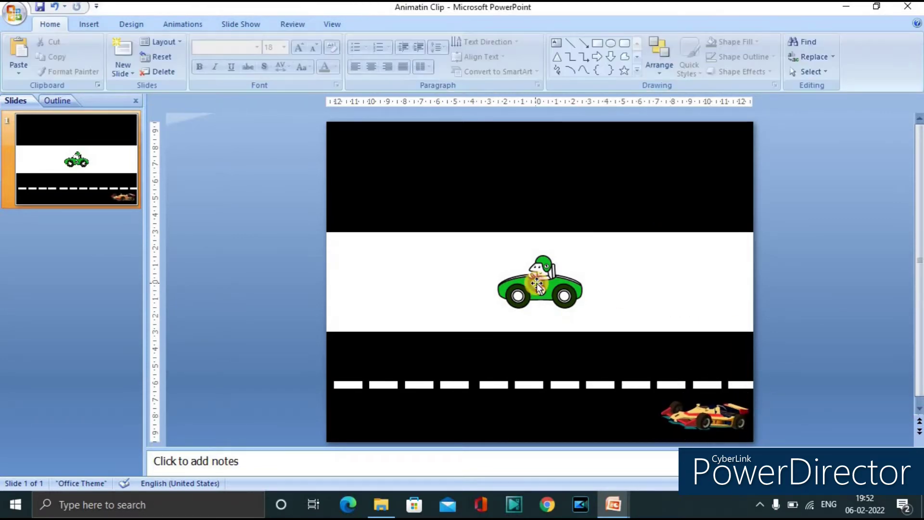
Mirror the green car horizontally to face right and place it at the left end of the road's upper lane.
click(536, 283)
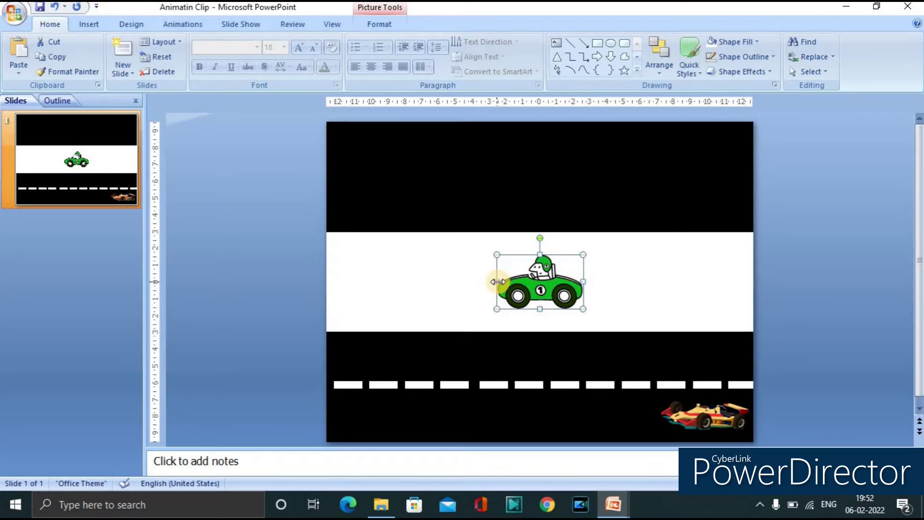
drag(499, 280, 369, 358)
click(701, 305)
click(647, 289)
drag(361, 324, 361, 335)
click(420, 377)
drag(380, 366, 383, 366)
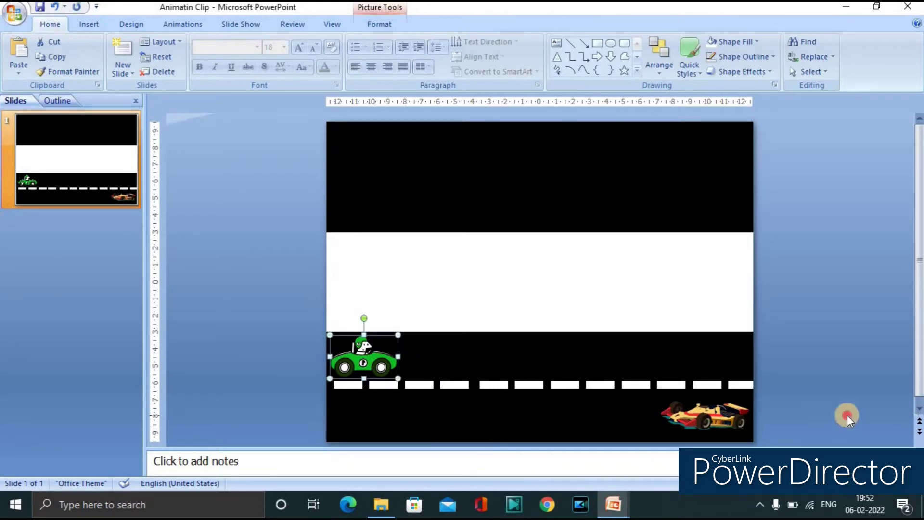
click(845, 383)
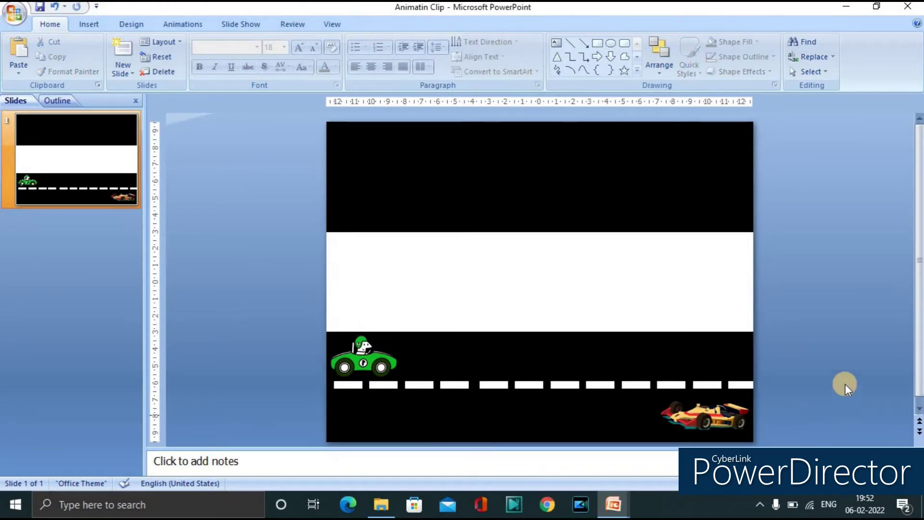
Group all twelve white dashes of the road's centre line into one object.
click(354, 388)
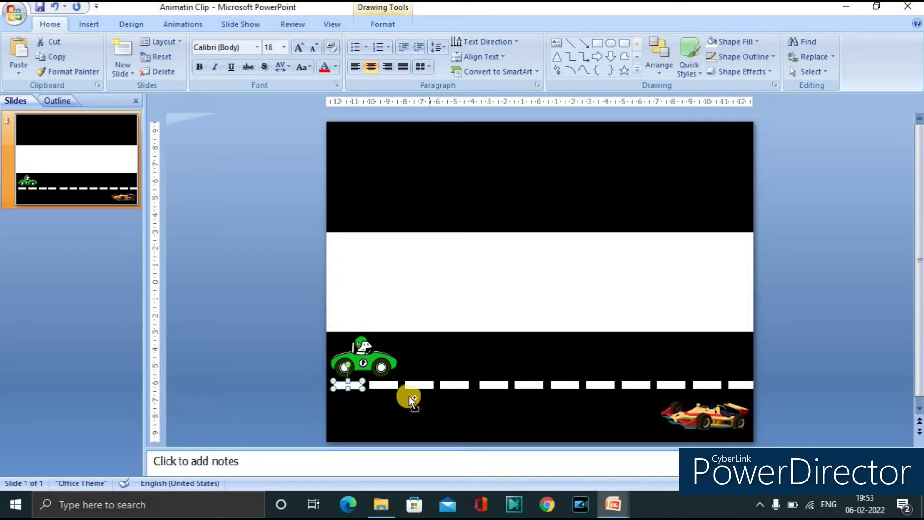
shift+click(386, 385)
shift+click(415, 385)
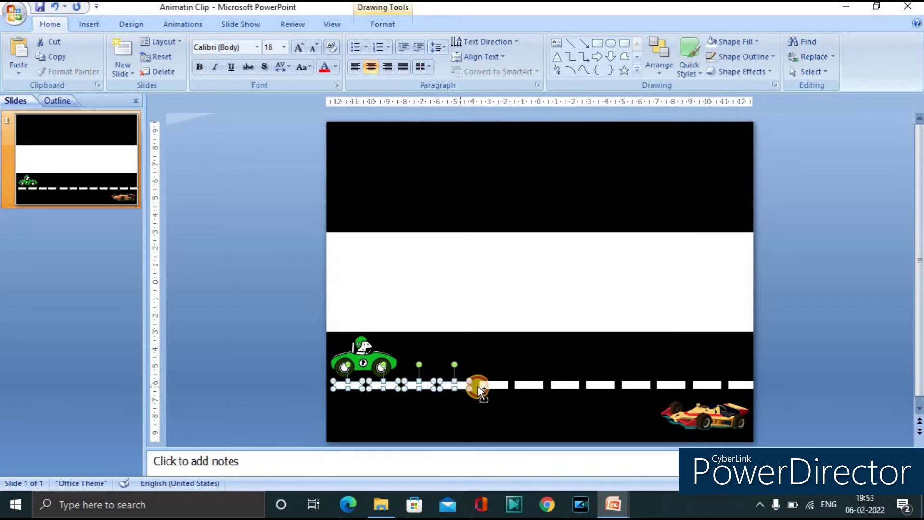
shift+click(503, 386)
shift+click(529, 385)
shift+click(561, 385)
shift+click(599, 385)
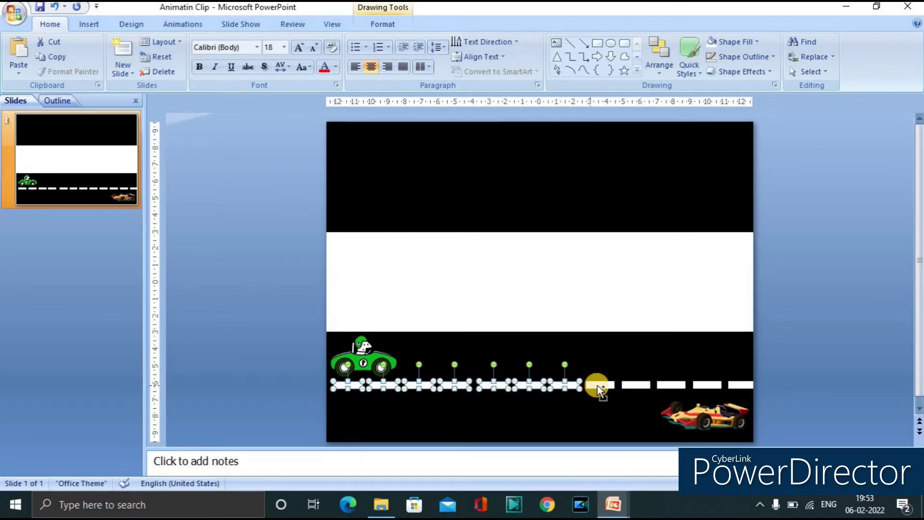
shift+click(635, 386)
shift+click(671, 385)
shift+click(704, 385)
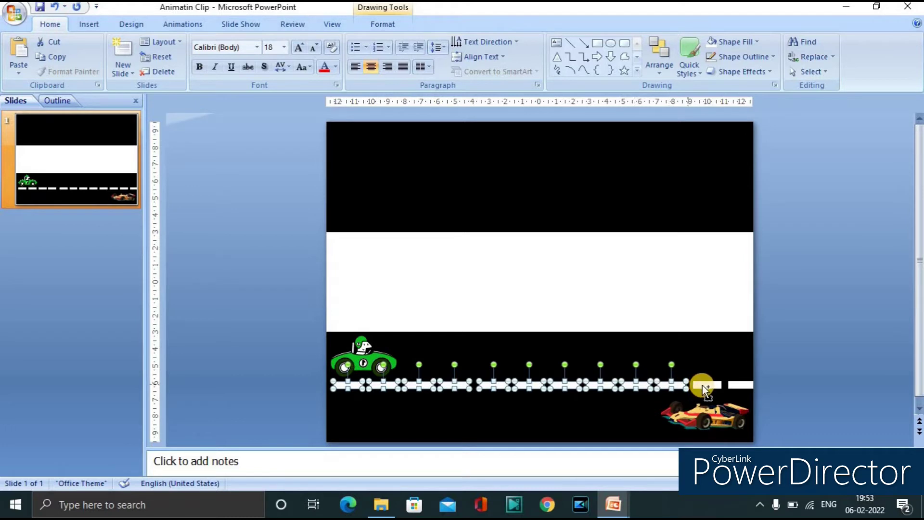
shift+click(741, 388)
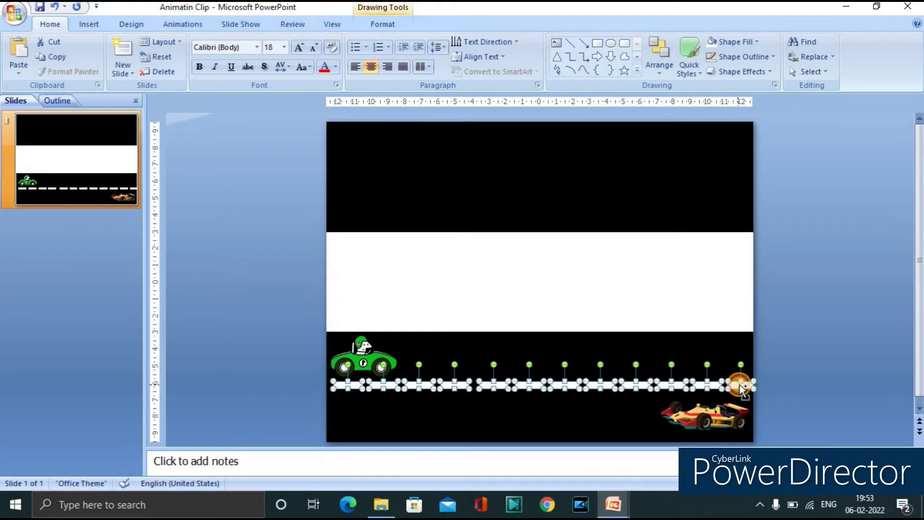
right_click(689, 386)
key(Down)
key(Down)
key(Down)
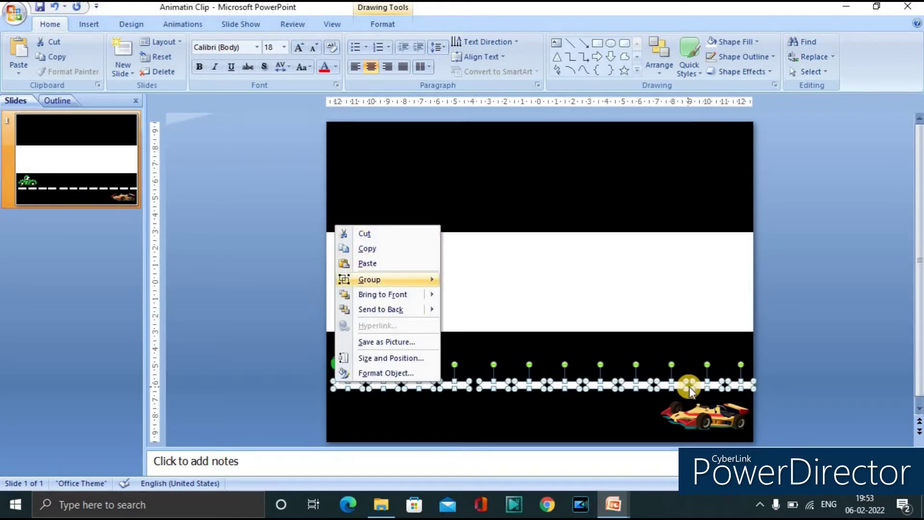
key(Right)
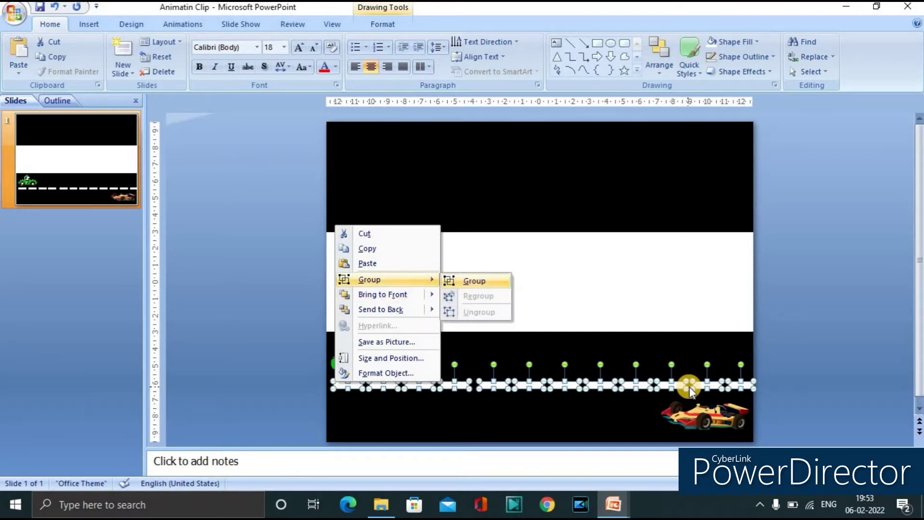
key(Return)
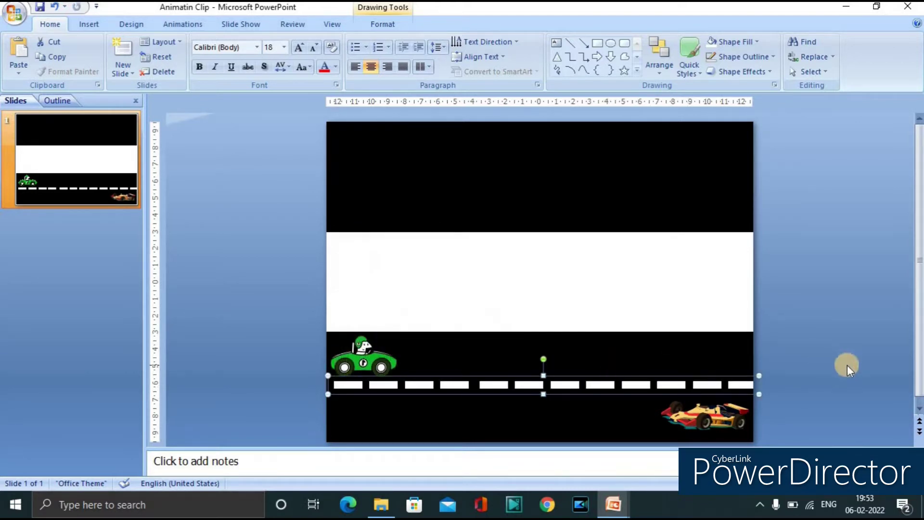
Shift the grouped centre-line dashes slightly left and down so the whole row fits within the slide between the two cars.
key(Left)
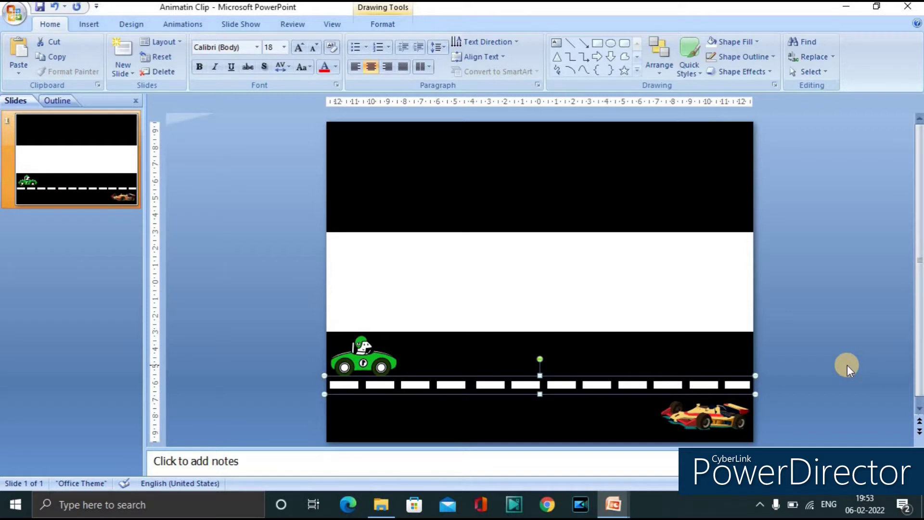
click(814, 382)
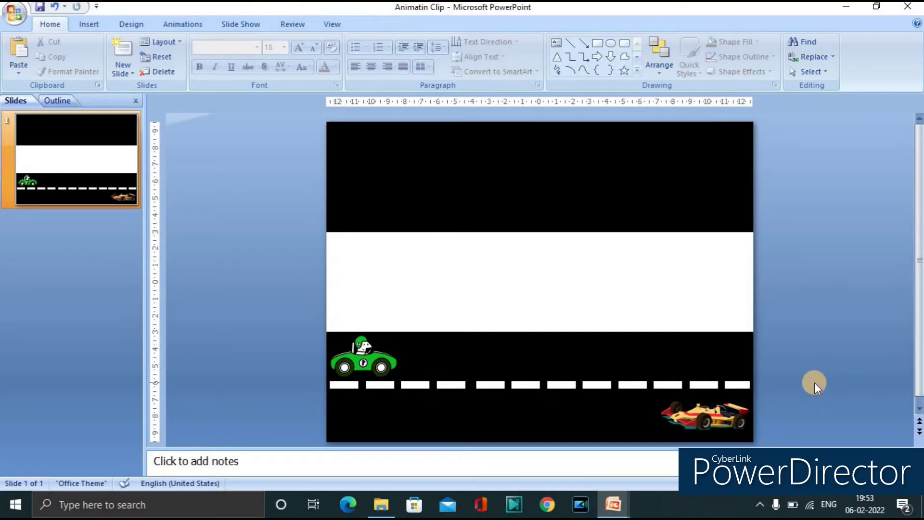
click(681, 388)
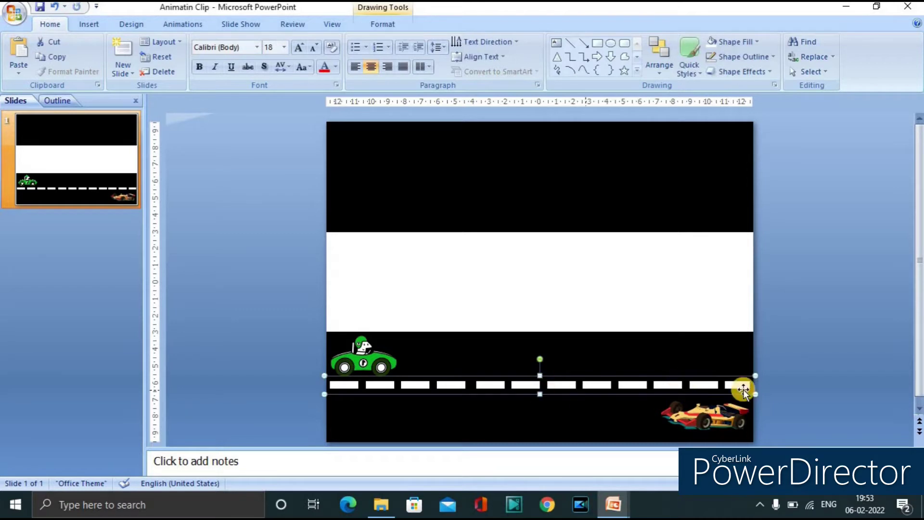
key(Delete)
click(614, 386)
key(ctrl+z)
drag(601, 388, 541, 394)
click(781, 386)
click(596, 390)
click(784, 390)
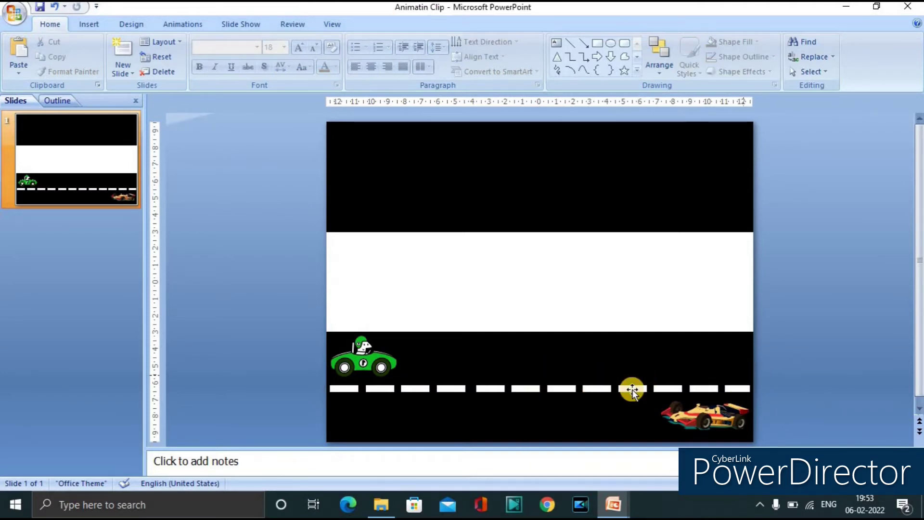
Duplicate the green car and place the copy just outside the slide's right edge, level with the lower lane.
scroll(632, 388, down, 1)
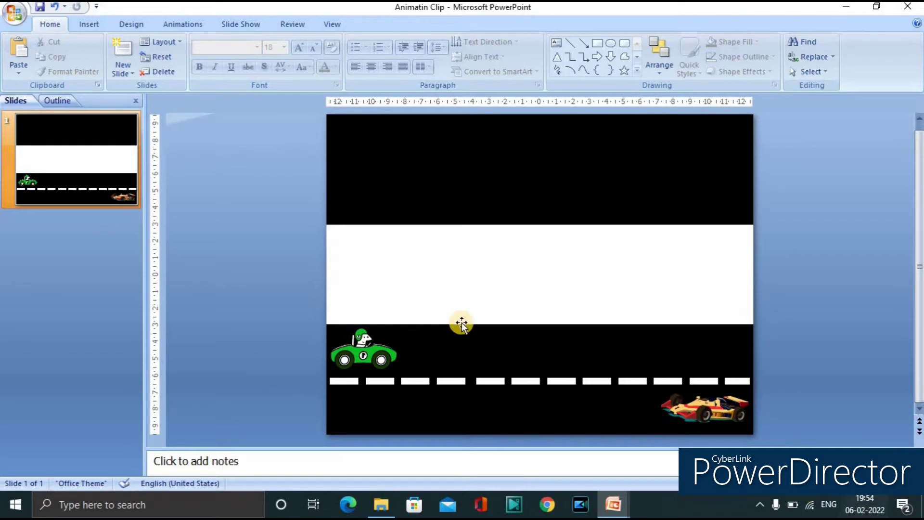
click(385, 351)
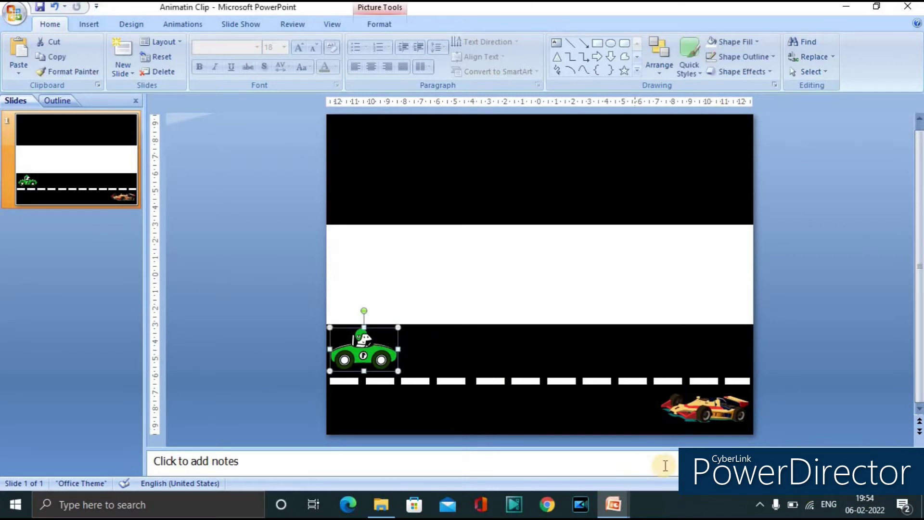
key(ctrl+d)
drag(381, 366, 809, 405)
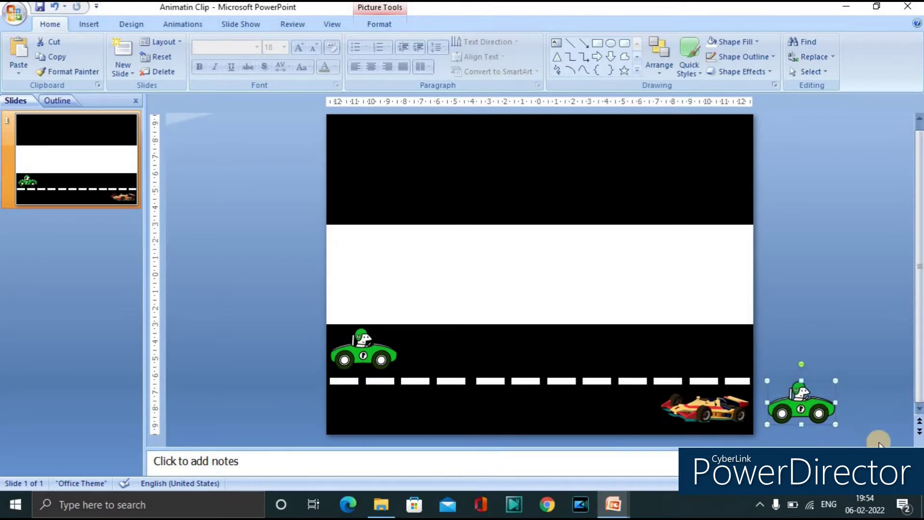
click(902, 433)
click(816, 413)
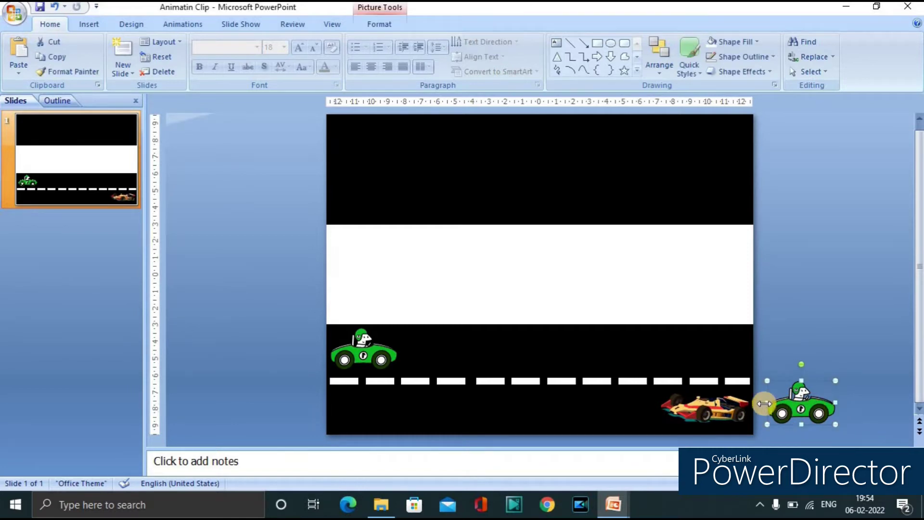
Mirror the off-slide green car copy horizontally so that it faces left towards the road.
drag(809, 403, 905, 405)
drag(837, 402, 799, 408)
click(830, 429)
click(860, 410)
click(604, 319)
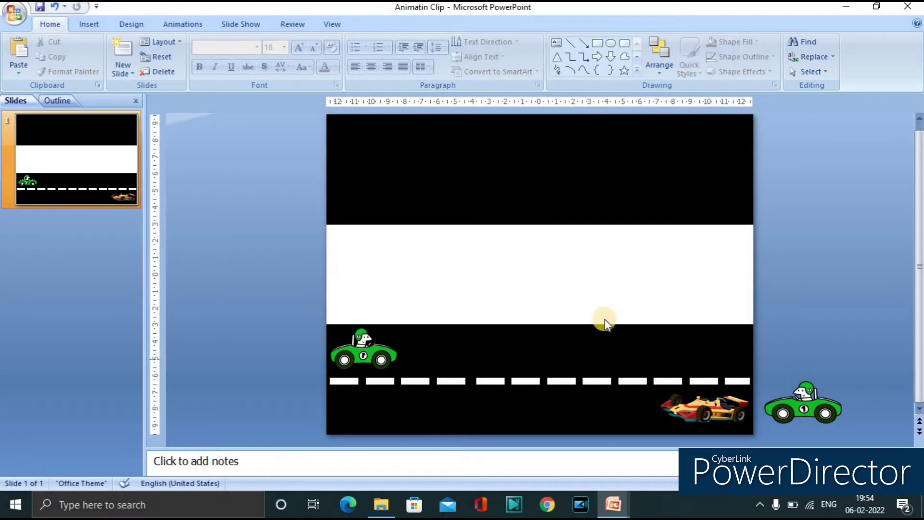
Duplicate the race car and move the copy left along the lower lane to about the middle of the slide.
click(700, 415)
click(699, 412)
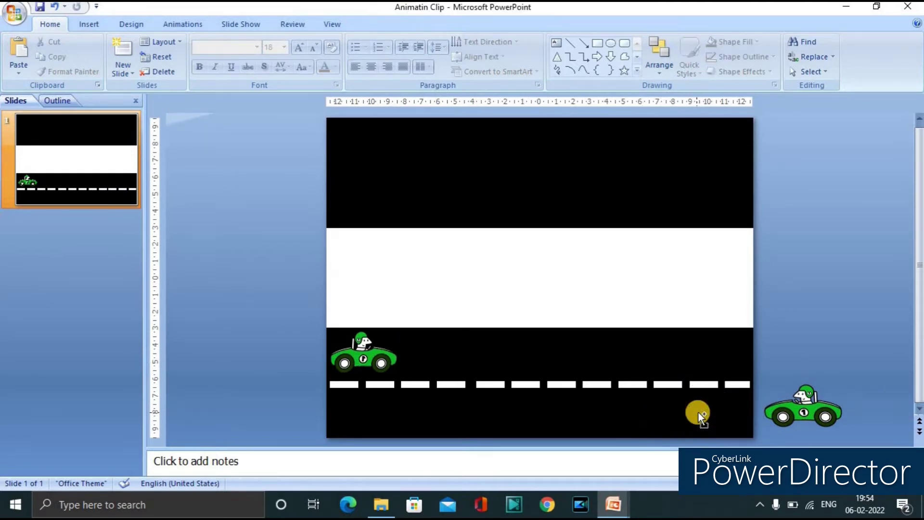
click(699, 412)
drag(698, 415, 517, 413)
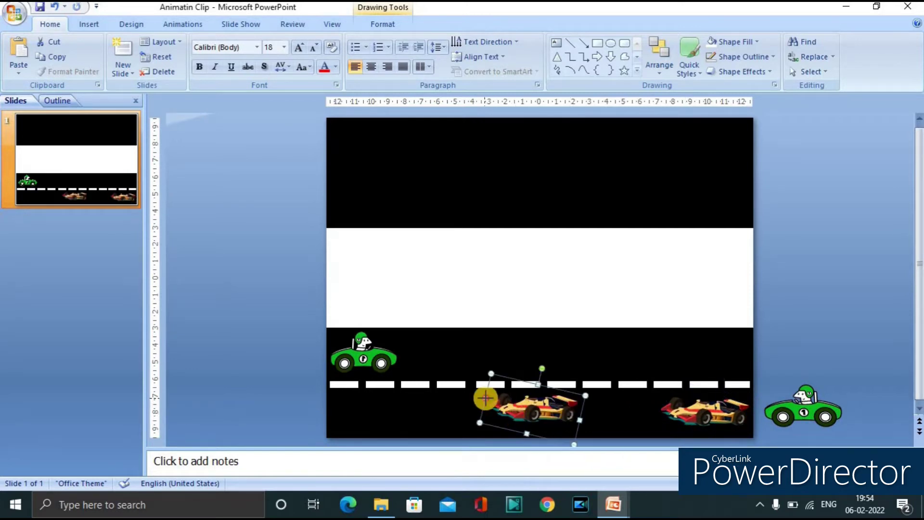
Mirror the race car copy to face right and place it just outside the slide's left edge beside the upper lane.
mouse_move(622, 414)
mouse_down()
mouse_move(669, 415)
mouse_move(666, 426)
mouse_move(563, 386)
mouse_move(239, 321)
mouse_move(238, 346)
mouse_move(264, 310)
mouse_up()
click(343, 402)
click(283, 356)
click(289, 393)
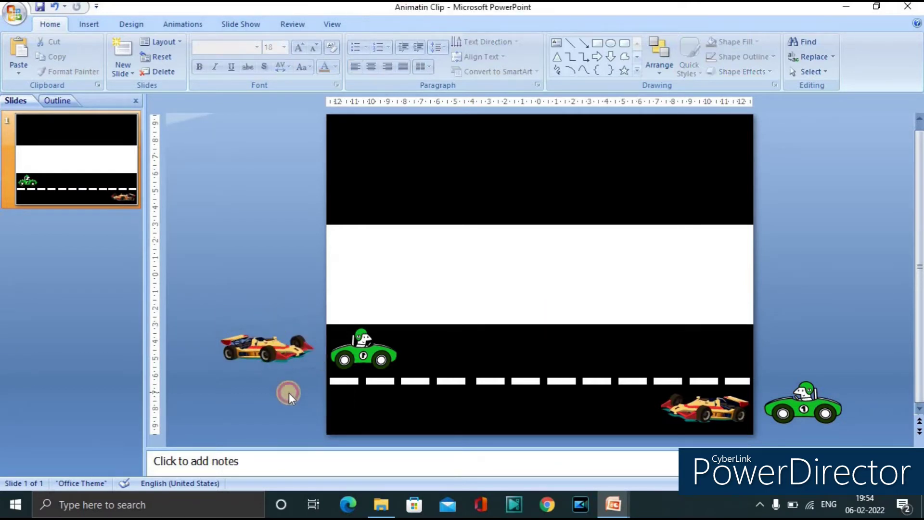
click(285, 354)
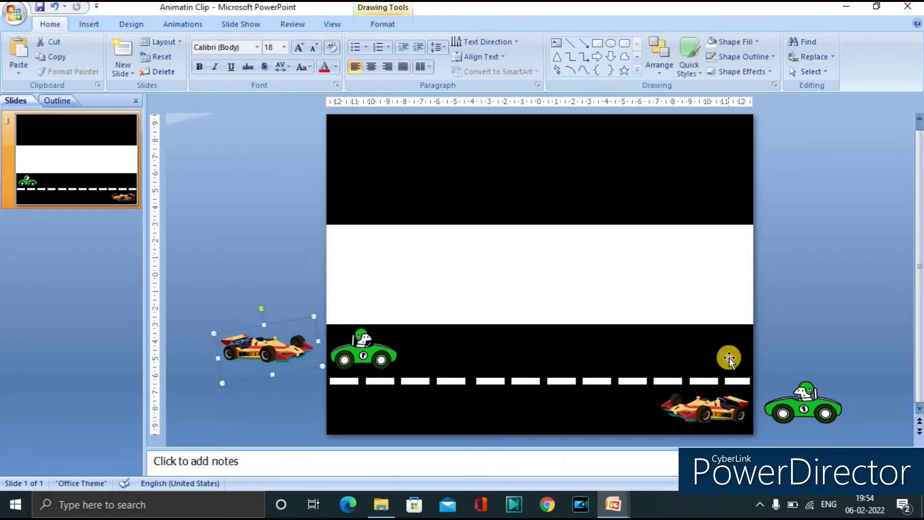
click(816, 354)
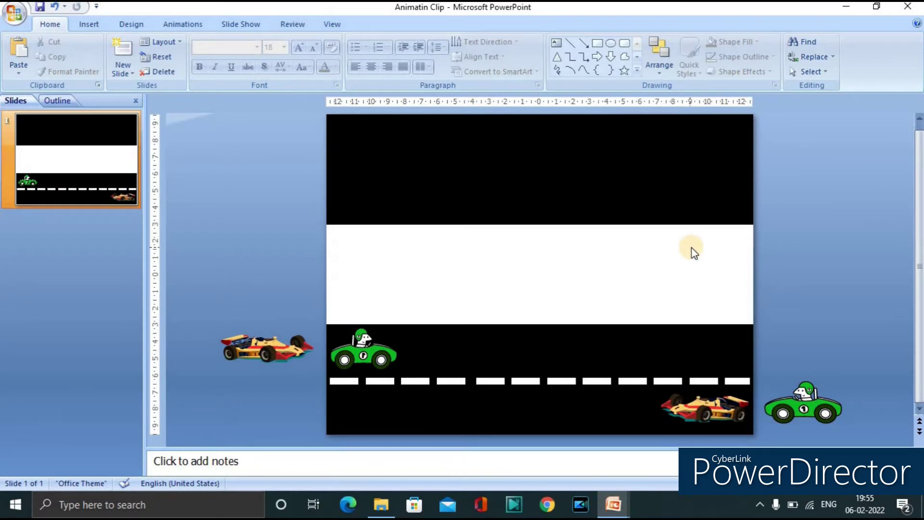
Duplicate the black rectangle at the top of the slide and move the copy down over the white middle band, aligned with the slide's sides.
click(649, 207)
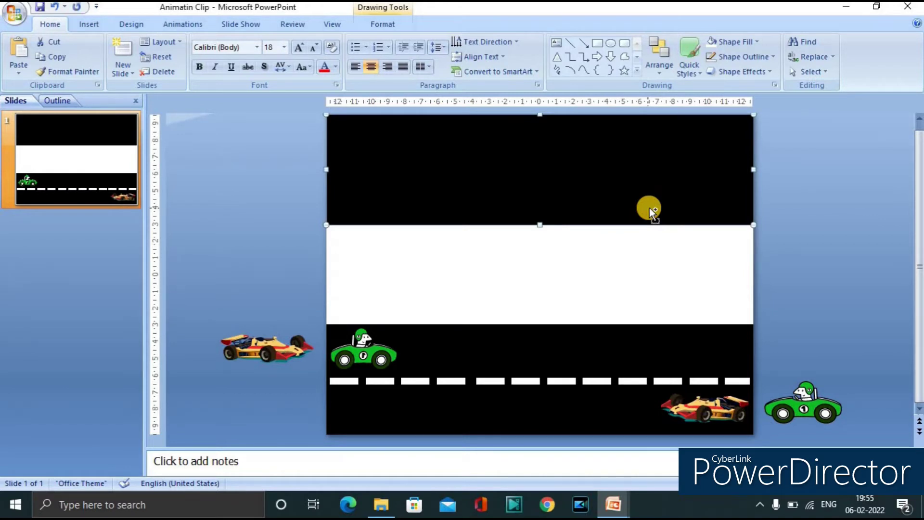
key(ctrl+d)
key(Down)
key(Down)
key(Down)
key(Down)
key(Down)
key(Down)
key(Down)
key(Down)
key(Down)
key(Down)
key(Down)
key(Down)
key(Down)
key(Down)
key(Down)
key(Down)
key(Down)
key(Down)
key(Down)
key(Down)
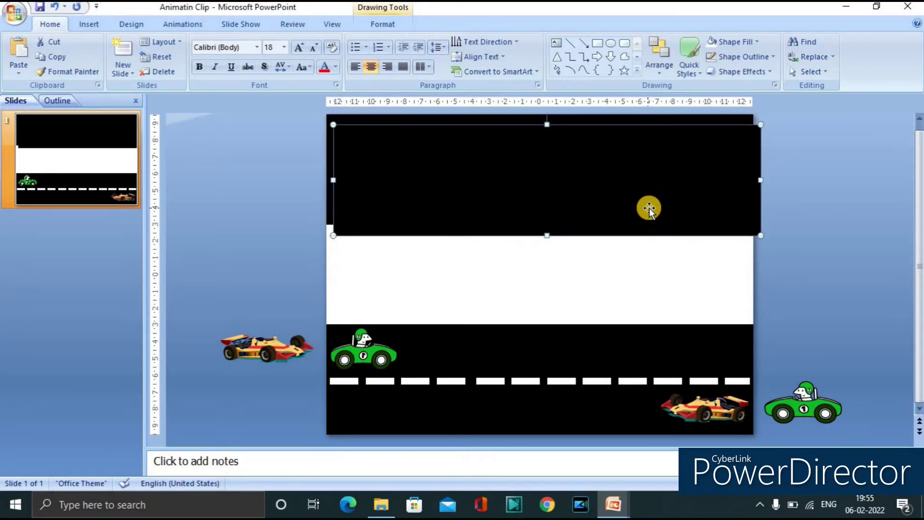
key(Down)
key(Down)
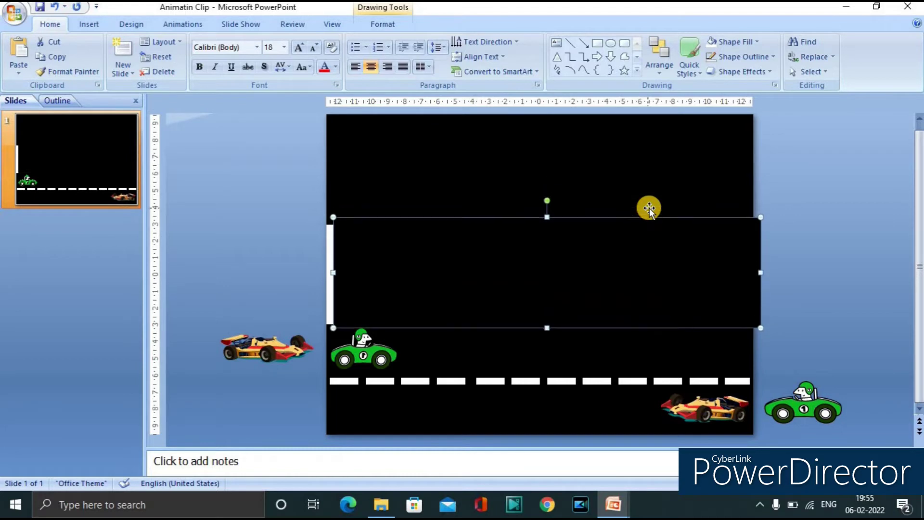
key(Left)
key(Left)
key(Down)
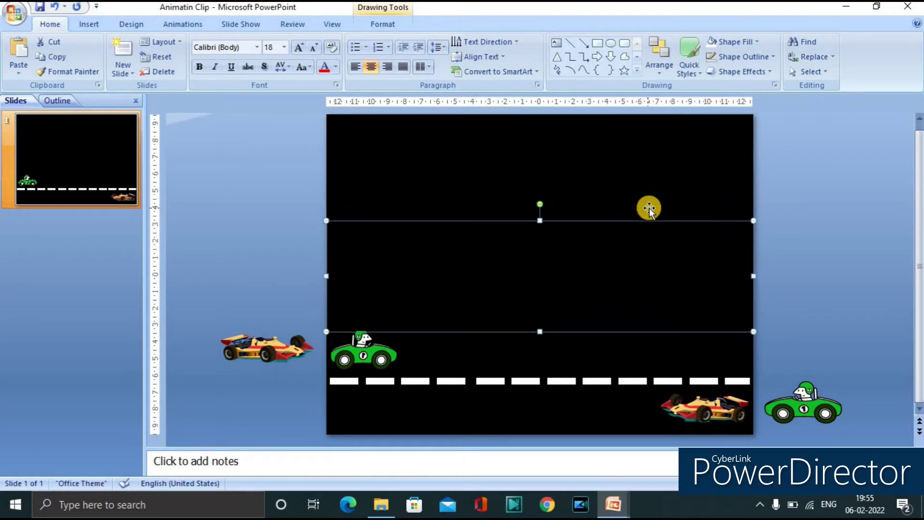
key(Down)
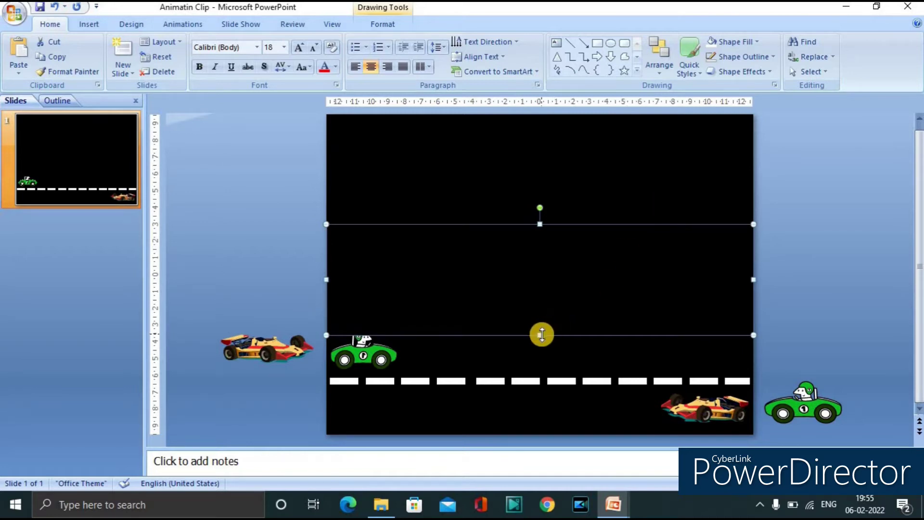
Shorten the black middle band to about 5.93 cm high so it clears the green car, and fill it with the recent green colour.
click(808, 304)
click(637, 311)
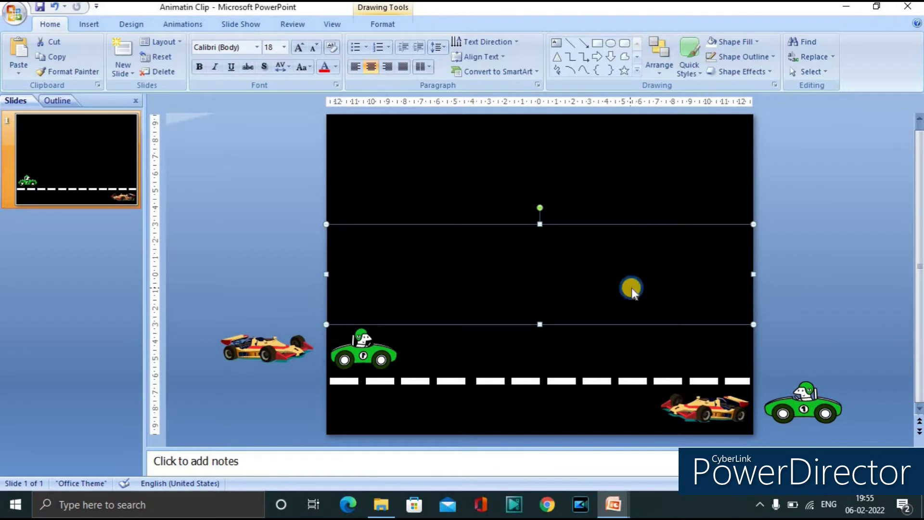
right_click(632, 288)
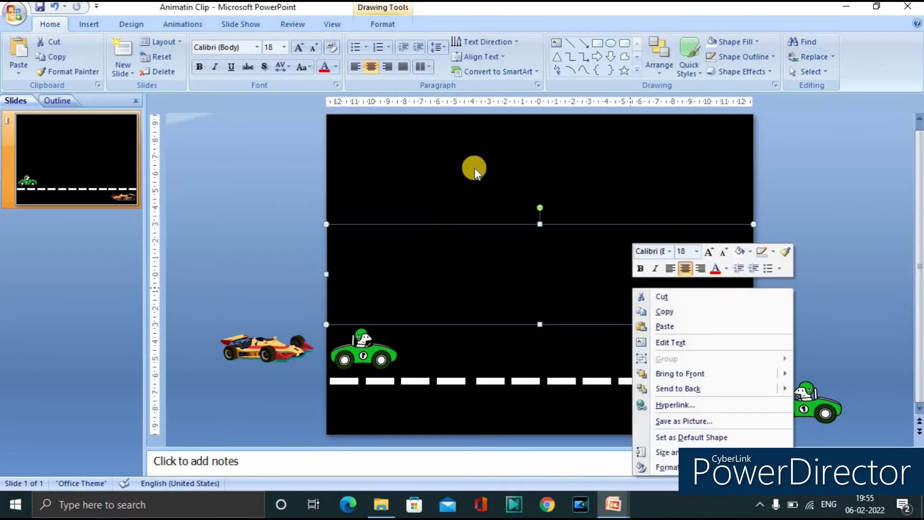
double_click(521, 261)
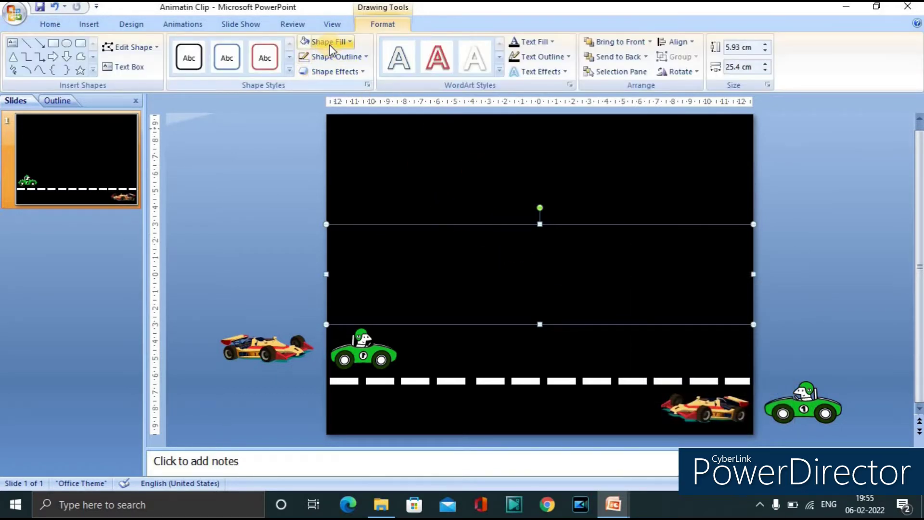
click(333, 44)
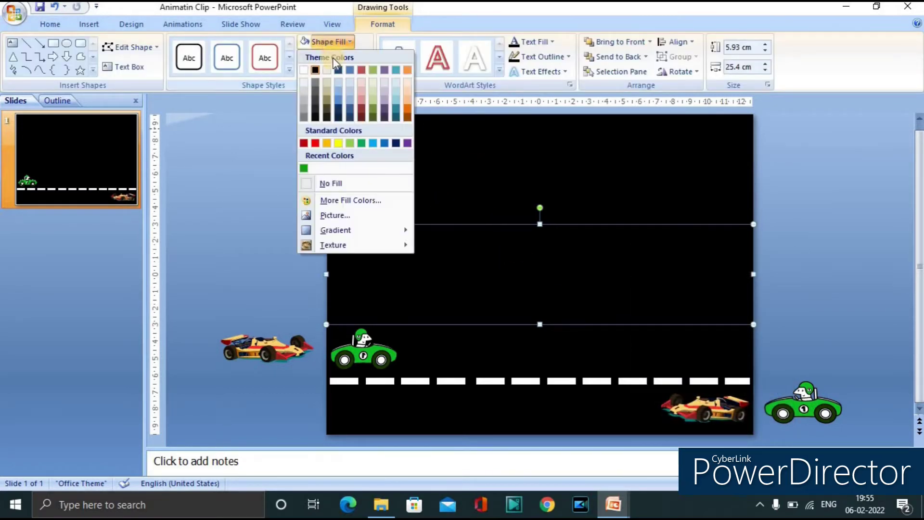
click(304, 169)
click(575, 143)
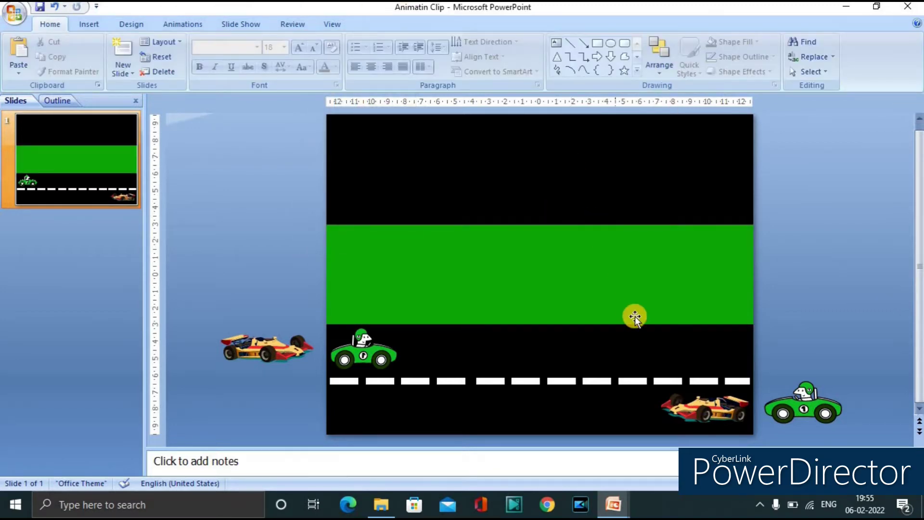
click(623, 276)
click(826, 239)
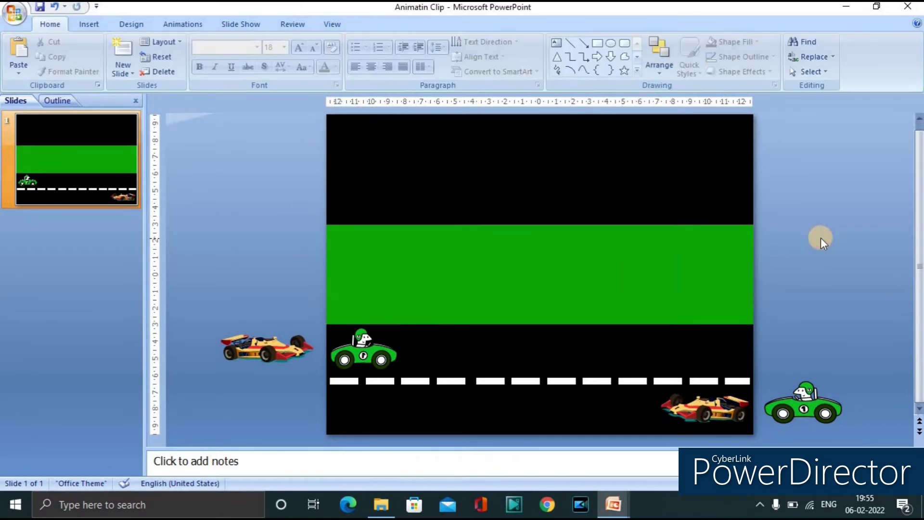
click(697, 262)
click(842, 250)
click(86, 25)
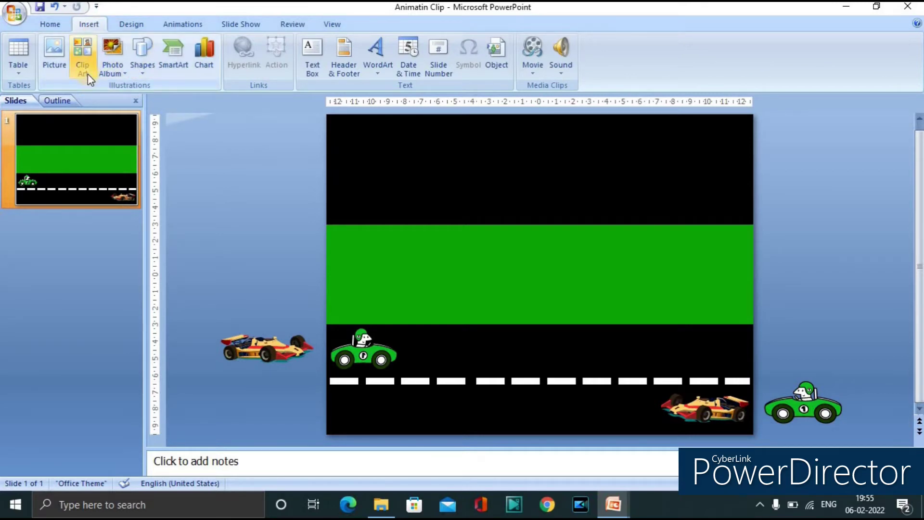
click(116, 70)
click(146, 72)
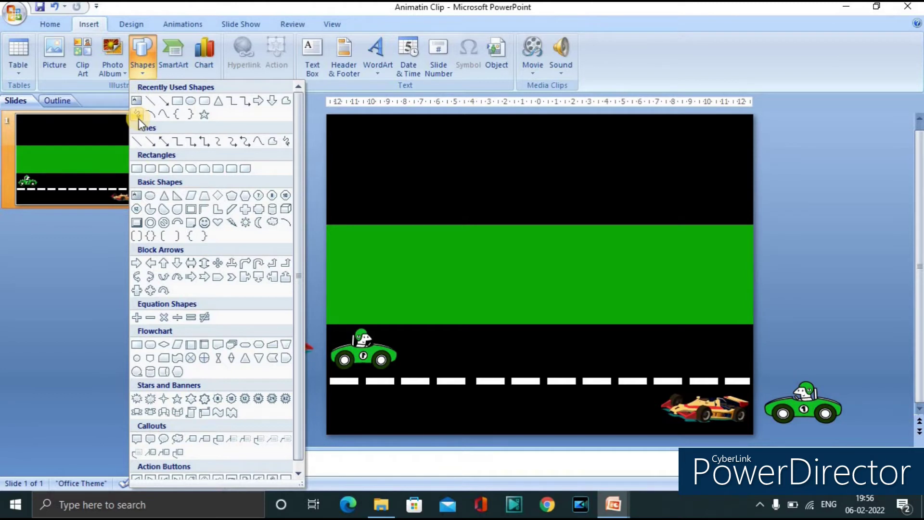
click(286, 142)
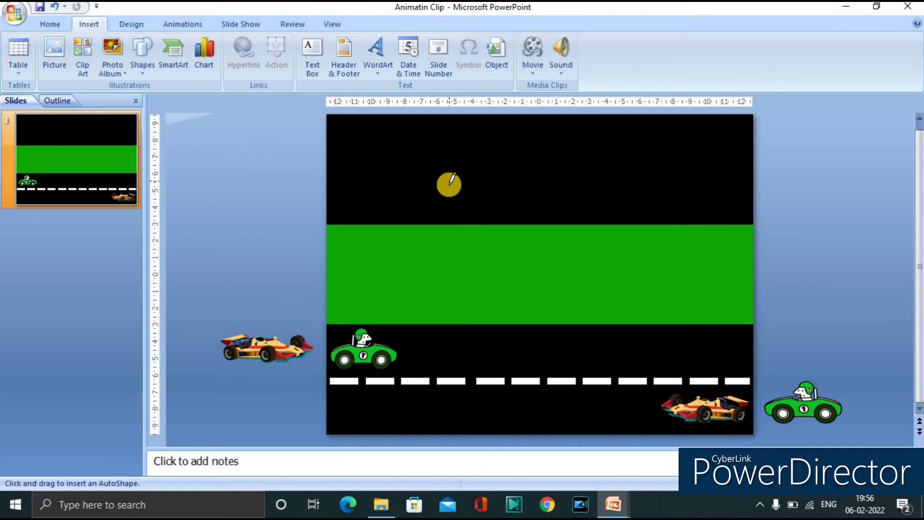
mouse_move(464, 270)
mouse_down()
mouse_move(452, 273)
mouse_move(460, 244)
mouse_move(491, 250)
mouse_move(497, 262)
mouse_move(455, 287)
mouse_move(454, 273)
mouse_move(465, 271)
mouse_move(439, 291)
mouse_move(446, 308)
mouse_move(475, 313)
mouse_move(480, 285)
mouse_move(485, 304)
mouse_move(512, 310)
mouse_move(505, 276)
mouse_up()
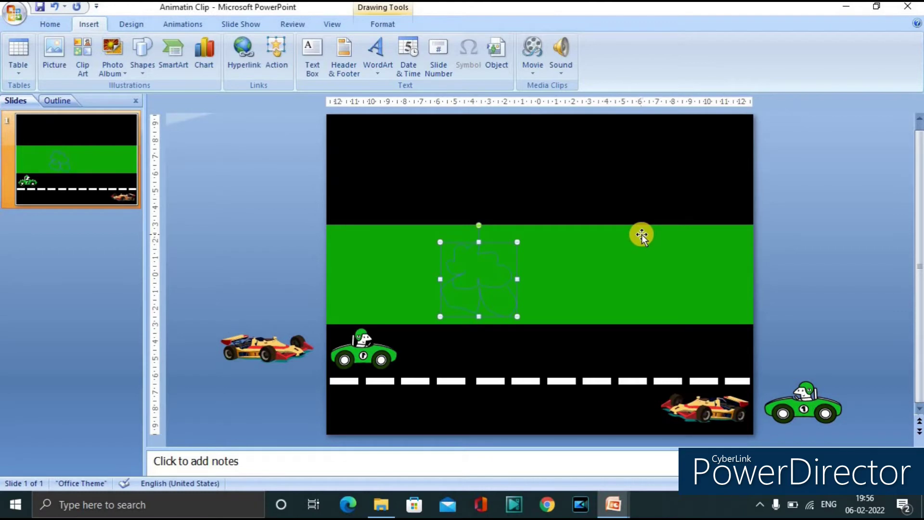
click(615, 268)
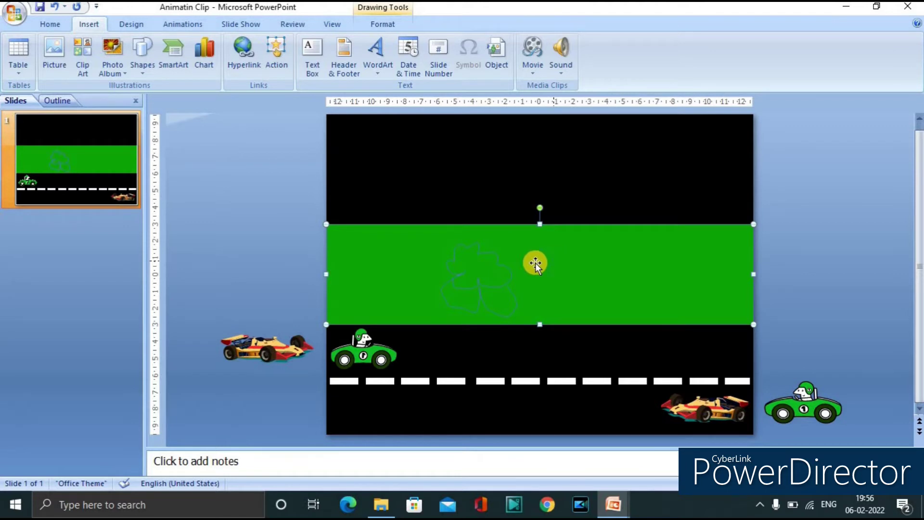
key(Delete)
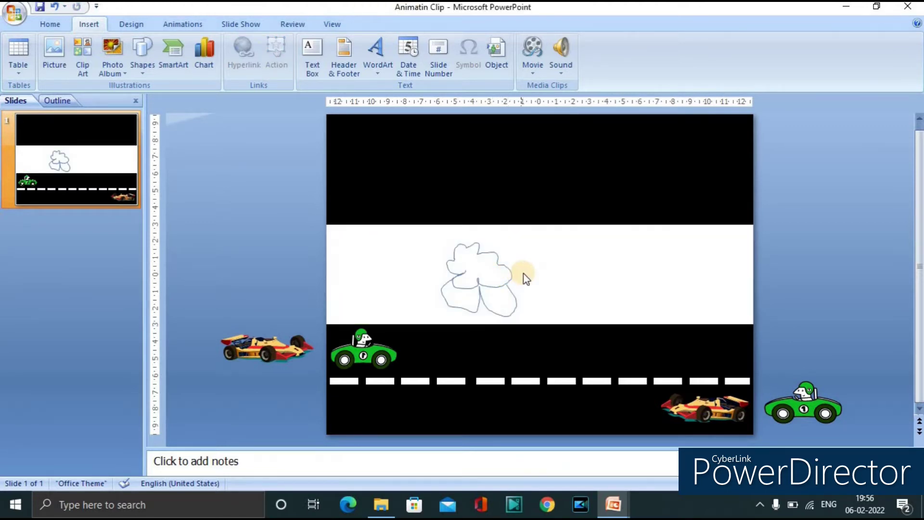
key(ctrl+z)
click(488, 284)
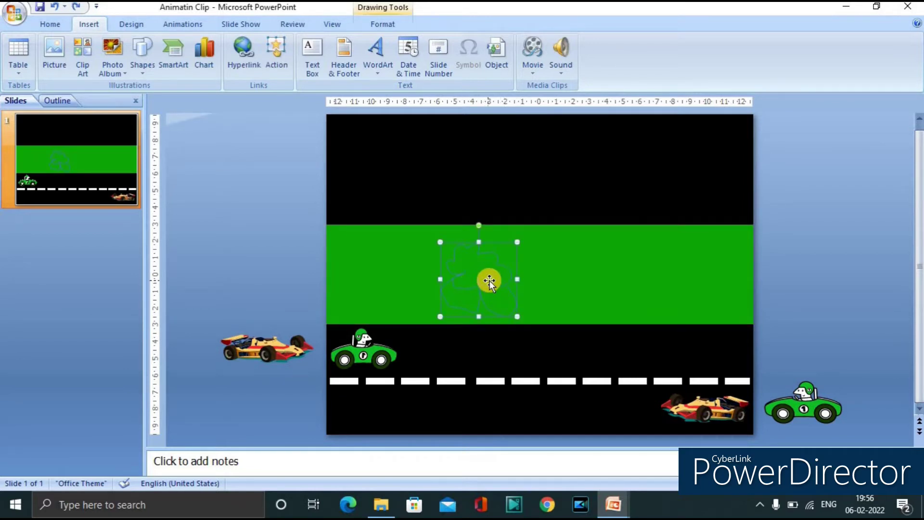
key(Delete)
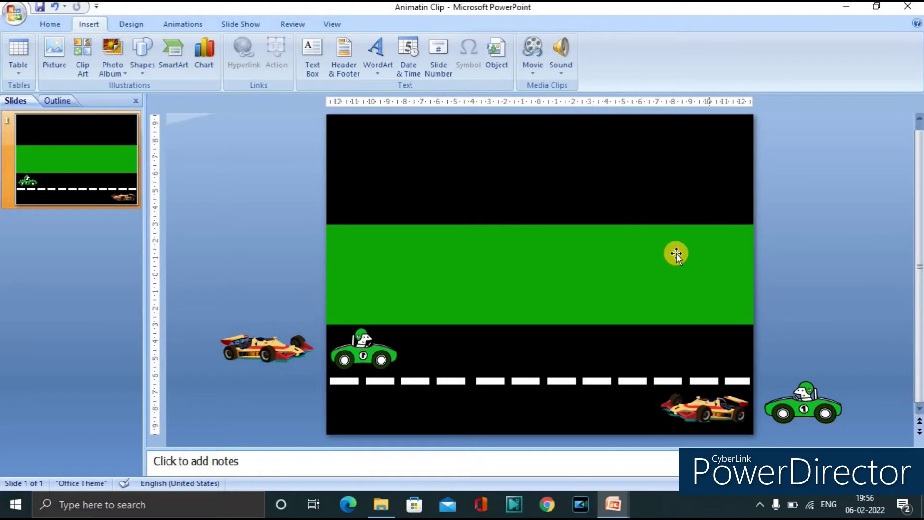
Examine the night sky layout in the other open presentation, and return to the Animatin Clip presentation.
scroll(659, 268, up, 1)
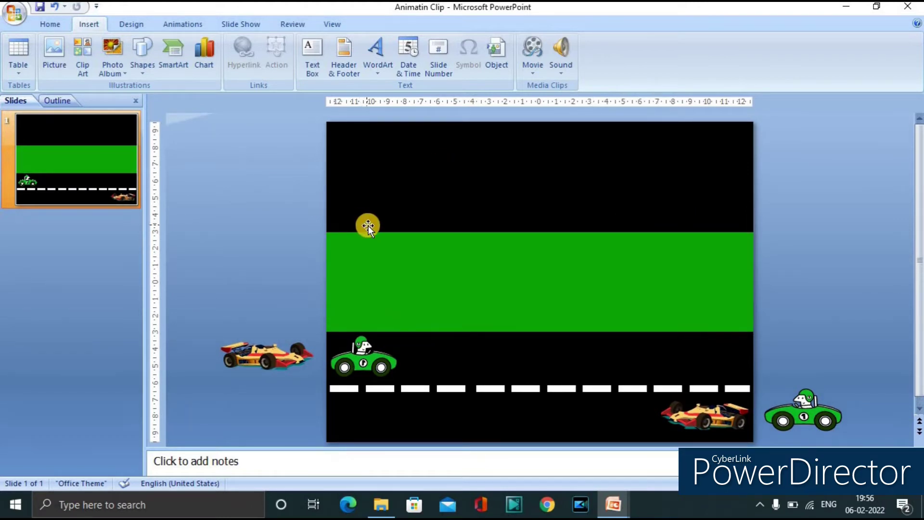
key(alt+Tab)
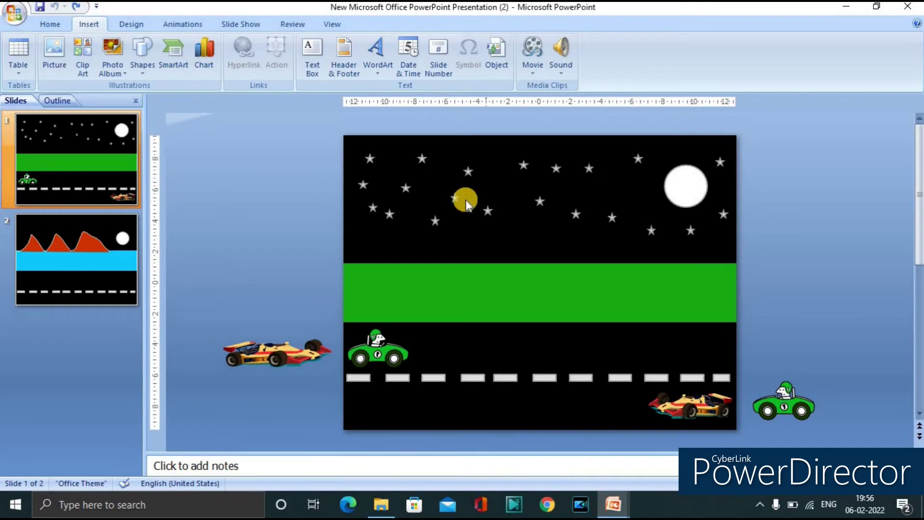
key(alt+Tab)
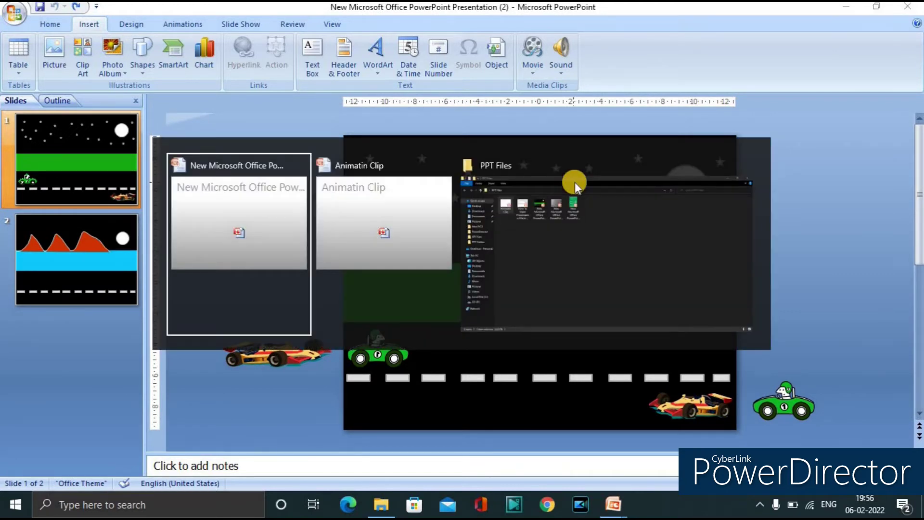
click(550, 179)
click(790, 227)
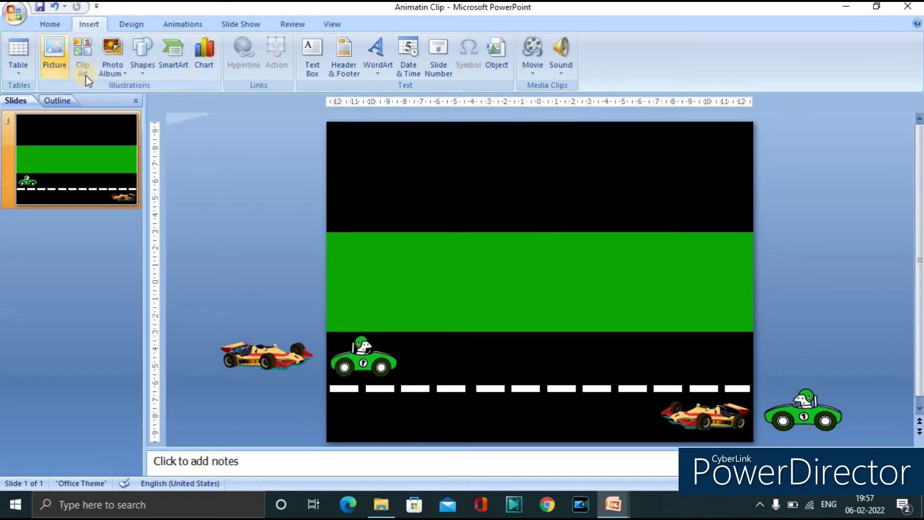
Draw a small 5-Point Star near the upper left corner of the black sky and adjust its height.
click(145, 65)
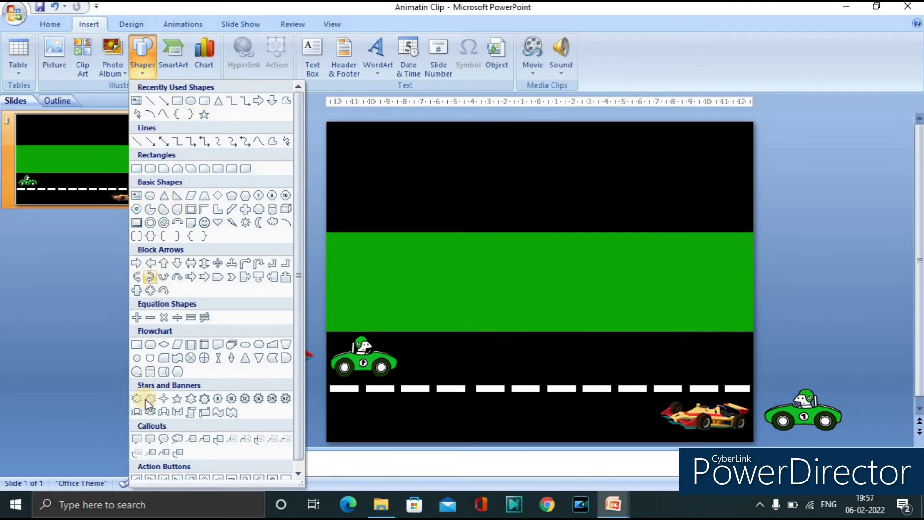
scroll(170, 392, down, 1)
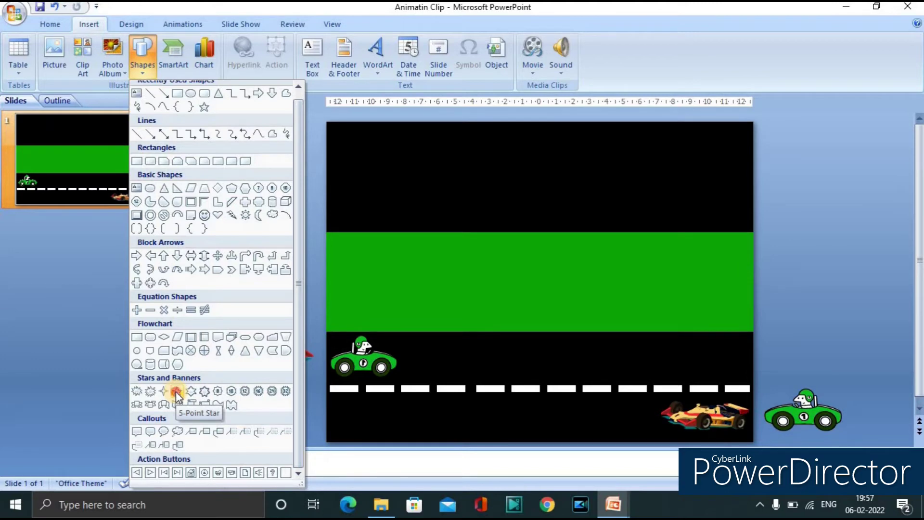
click(177, 392)
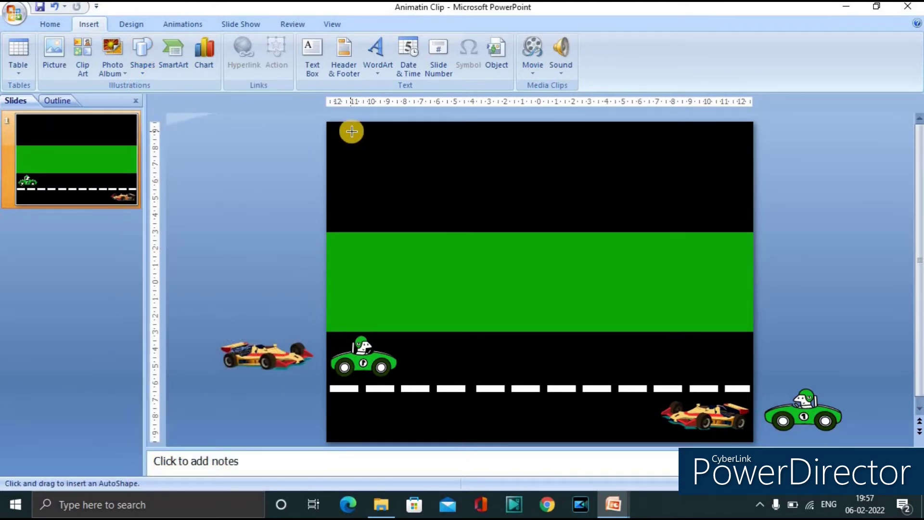
drag(355, 134, 364, 142)
click(386, 159)
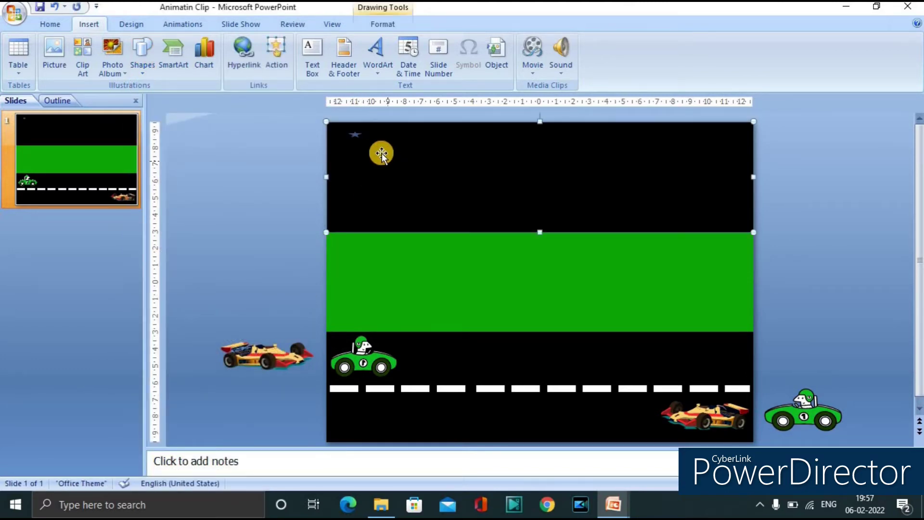
click(362, 145)
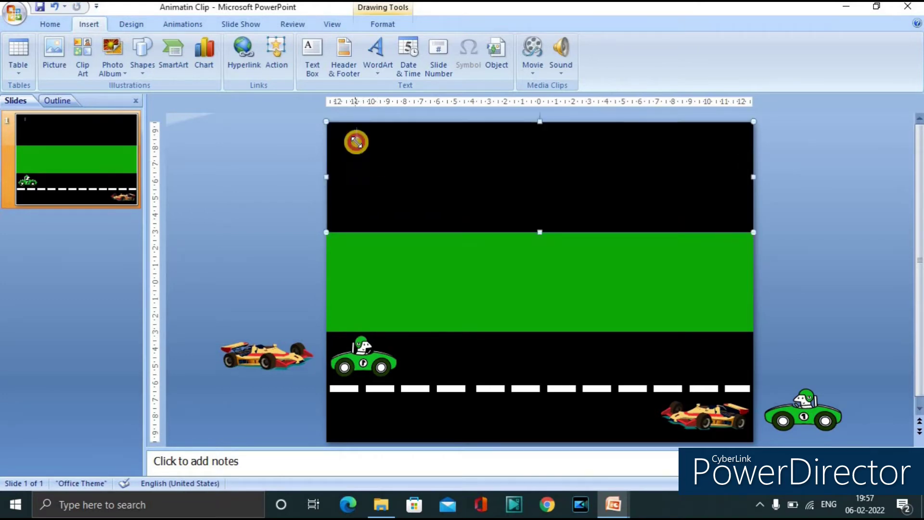
Fill the small star in the black sky with white.
double_click(360, 140)
click(314, 42)
click(356, 183)
click(398, 147)
click(361, 139)
click(315, 42)
click(304, 71)
click(363, 138)
click(271, 186)
Make ten duplicates of the white star in the sky's upper left corner.
scroll(513, 218, up, 4)
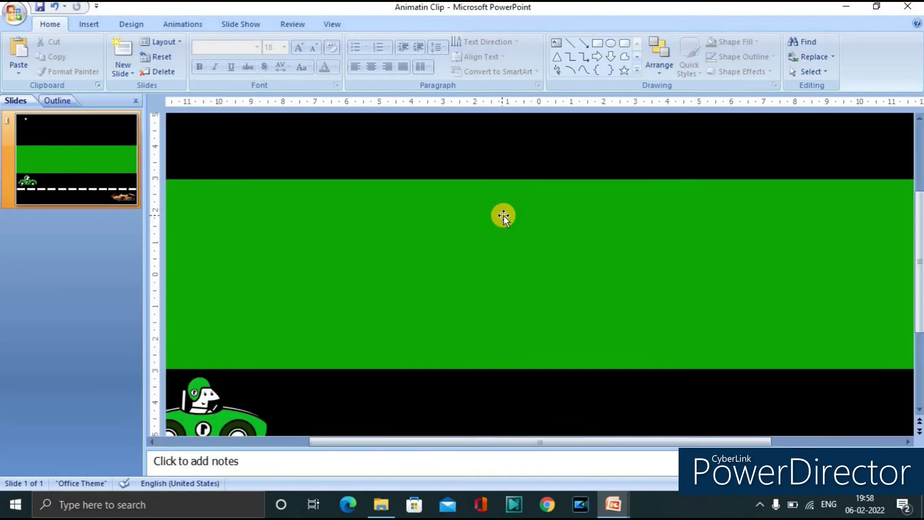
click(206, 161)
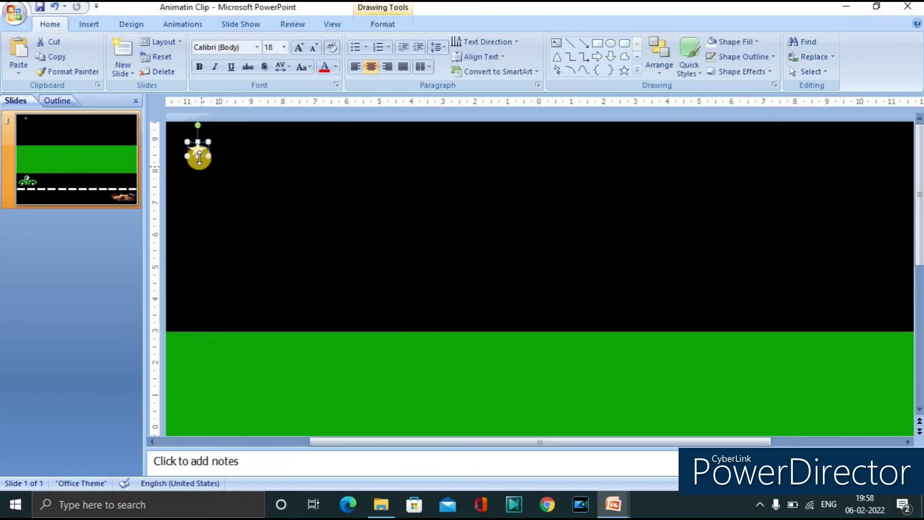
key(ctrl+d)
key(ctrl+d)
key(ctrl+d)
key(ctrl+d)
key(ctrl+d)
key(ctrl+d)
key(ctrl+d)
key(ctrl+d)
key(ctrl+d)
key(ctrl+d)
Scatter the ten star copies irregularly over the left half of the black sky.
drag(336, 290, 450, 147)
drag(323, 279, 350, 157)
drag(309, 260, 417, 186)
drag(292, 249, 299, 180)
drag(280, 235, 252, 147)
drag(226, 181, 206, 228)
drag(238, 195, 265, 270)
drag(268, 221, 335, 235)
drag(252, 208, 218, 276)
drag(215, 168, 196, 196)
click(400, 259)
Make seven duplicates of the rightmost star at the top of the black sky.
click(448, 146)
key(ctrl+d)
key(ctrl+d)
key(ctrl+d)
key(ctrl+d)
key(ctrl+d)
key(ctrl+d)
key(ctrl+d)
Spread the seven new star copies and their source star irregularly over the middle and right part of the black sky.
drag(543, 239, 699, 159)
drag(530, 225, 767, 268)
drag(503, 200, 696, 289)
drag(489, 188, 631, 208)
drag(476, 173, 604, 302)
drag(462, 160, 503, 249)
drag(454, 150, 534, 163)
key(ctrl+z)
drag(458, 149, 519, 176)
click(550, 208)
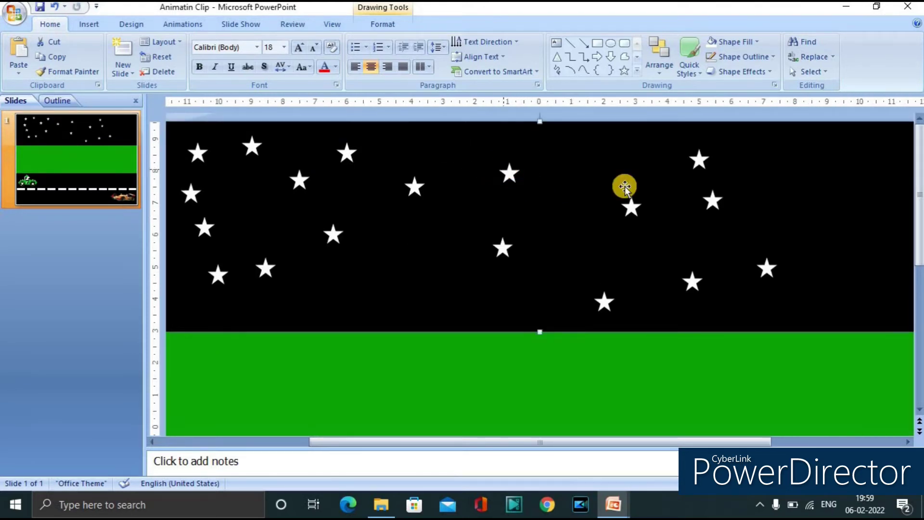
Duplicate the star at the sky's upper right twice and place both copies nearer the slide's right edge.
click(700, 161)
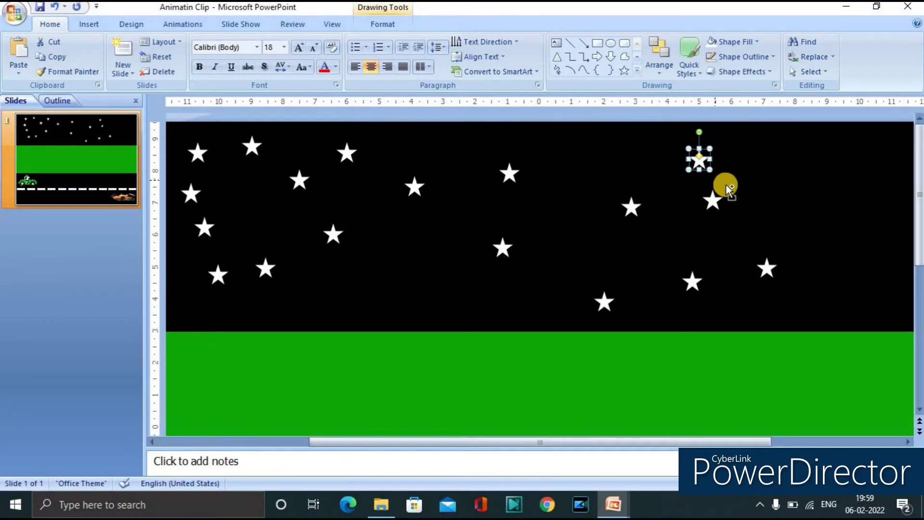
key(ctrl+d)
key(ctrl+d)
drag(733, 193, 835, 254)
drag(715, 174, 797, 167)
click(632, 207)
click(661, 236)
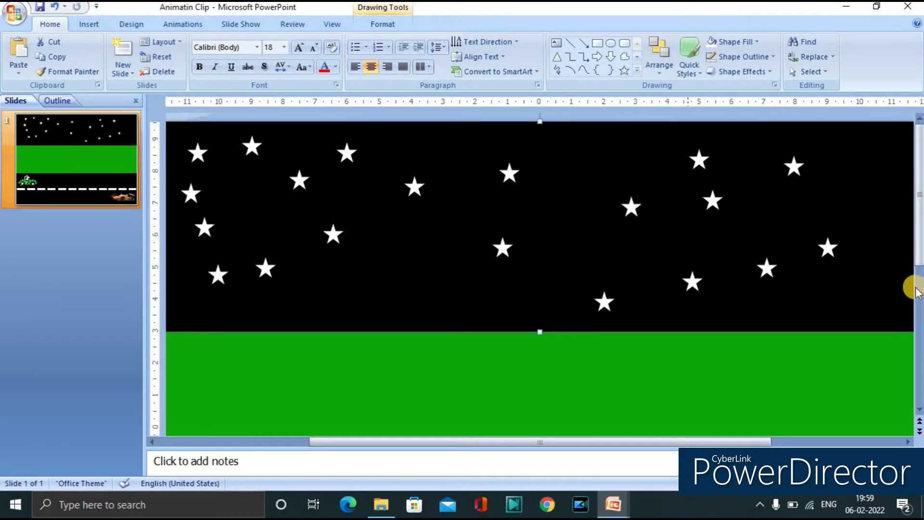
Draw a circle about 1.69 cm in diameter as a moon at the right end of the starry sky.
drag(739, 442, 823, 442)
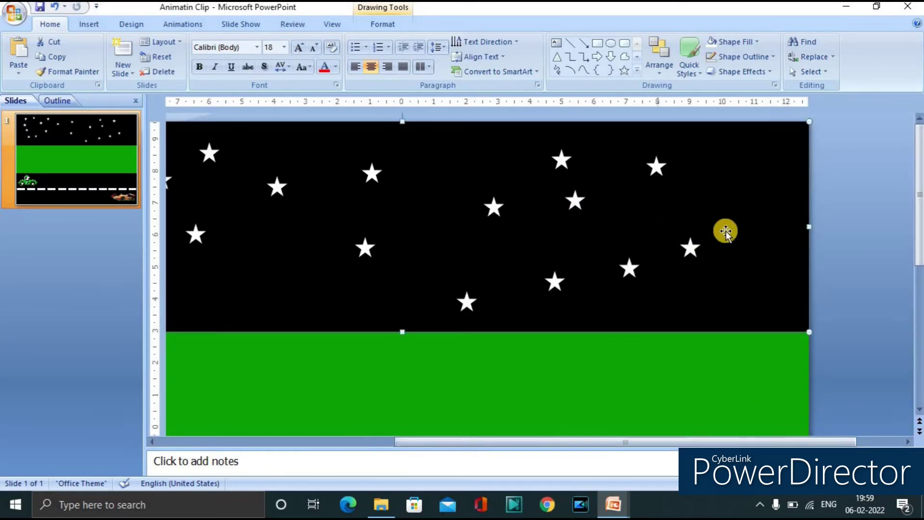
click(863, 193)
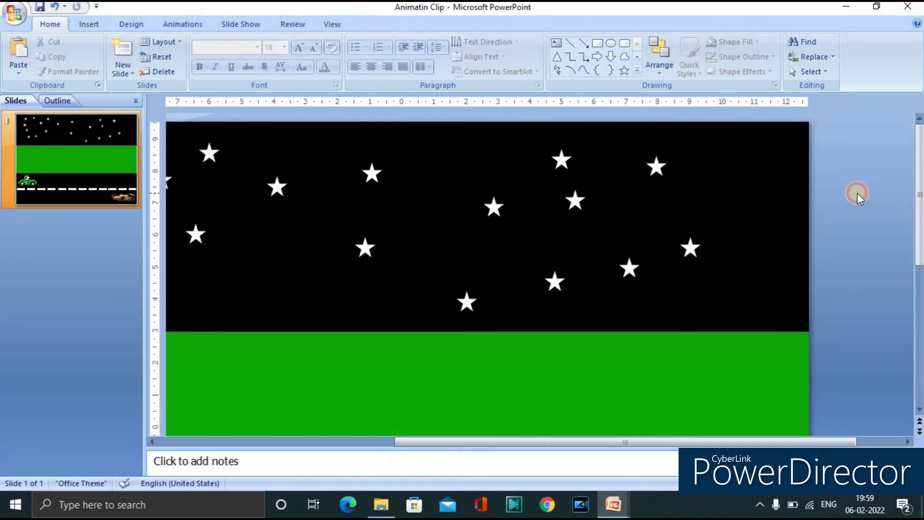
click(88, 24)
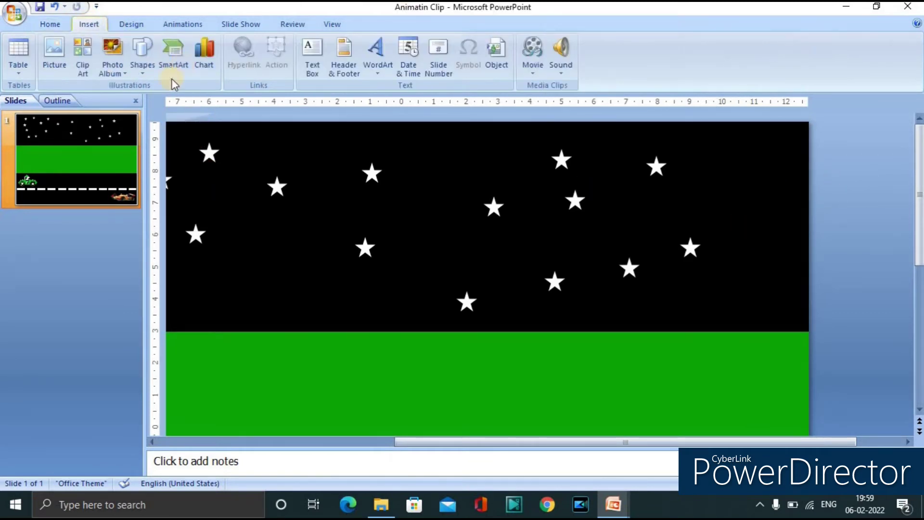
click(142, 67)
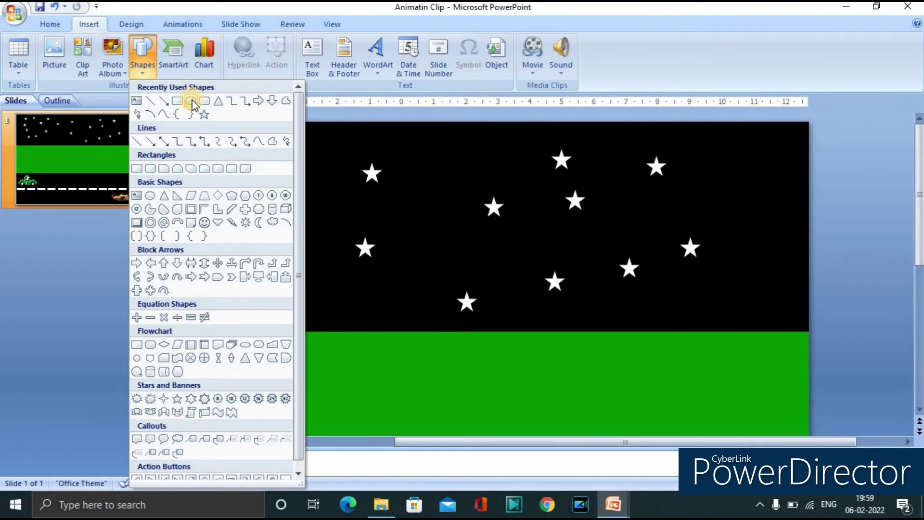
click(192, 102)
drag(714, 155, 769, 210)
Give the moon circle a white outline and a white fill.
double_click(747, 186)
click(336, 57)
click(304, 86)
click(324, 42)
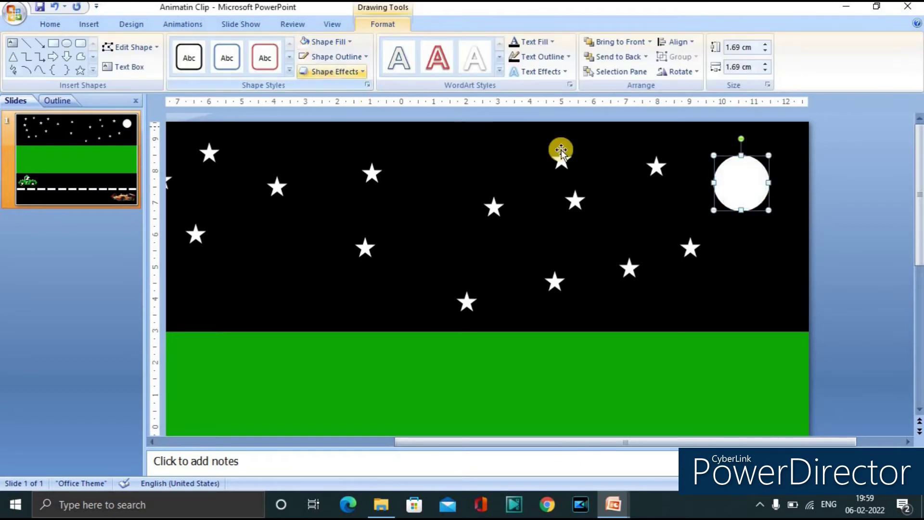
click(847, 212)
Move the white moon up close to the slide's upper right corner and keep it selected for formatting.
mouse_move(761, 185)
mouse_down()
mouse_move(767, 246)
mouse_move(769, 146)
mouse_up()
click(795, 180)
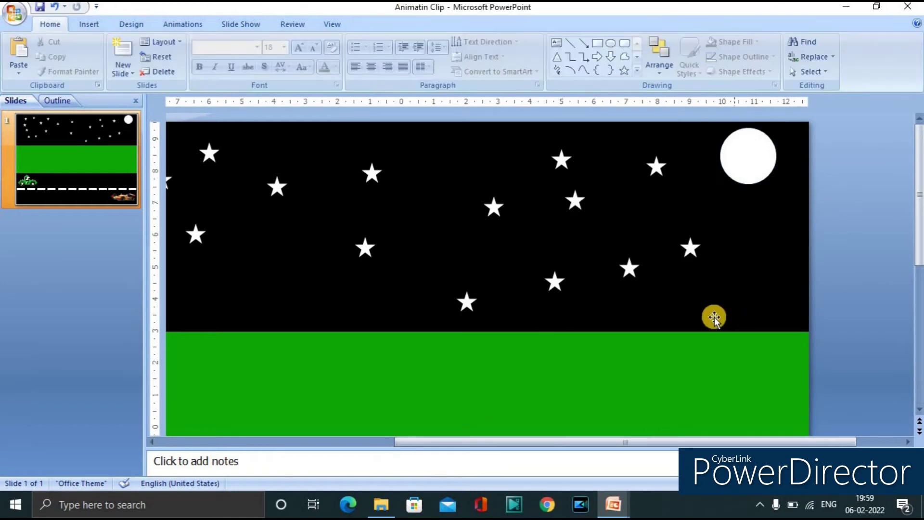
click(757, 159)
click(863, 214)
click(743, 155)
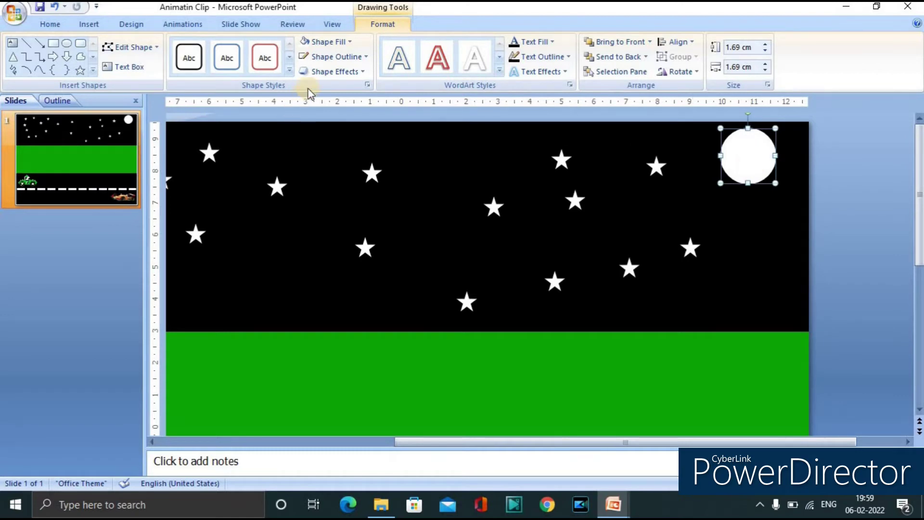
Apply an inner shadow effect to the white moon circle at the slide's upper right corner.
click(354, 71)
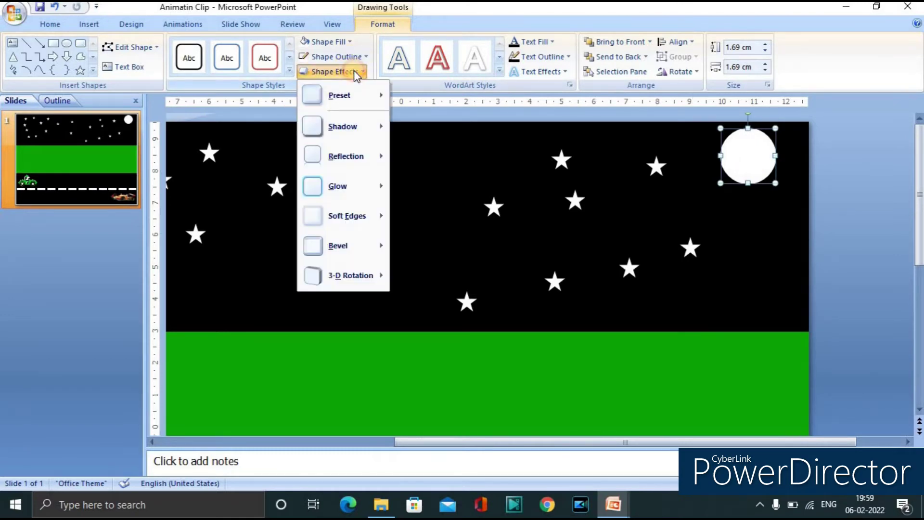
mouse_move(343, 127)
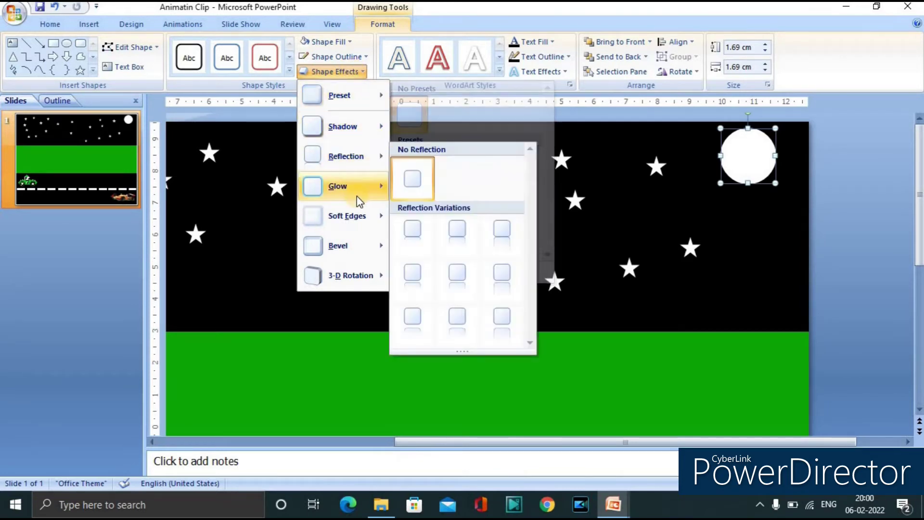
mouse_move(363, 270)
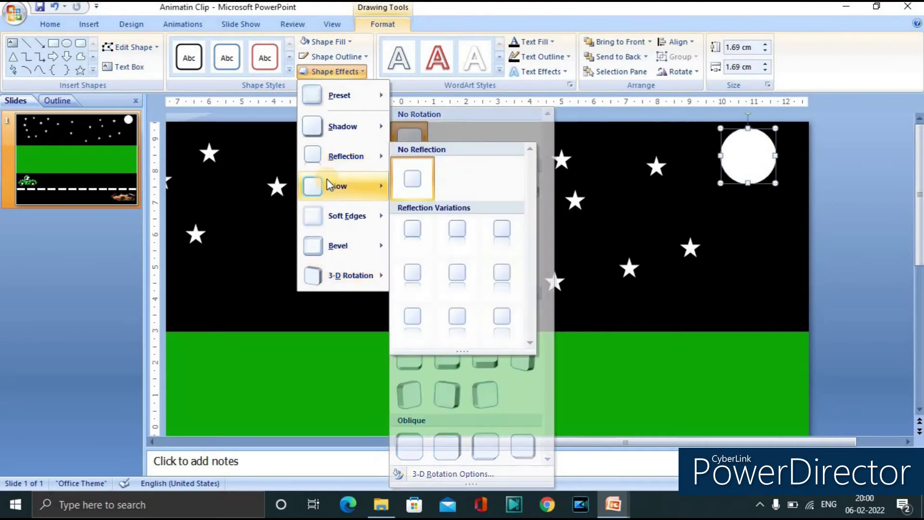
mouse_move(328, 179)
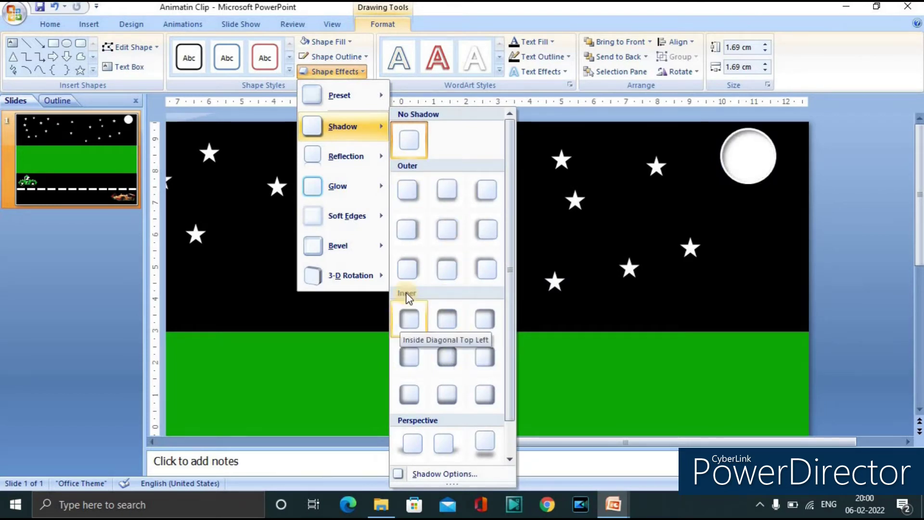
click(486, 315)
click(841, 242)
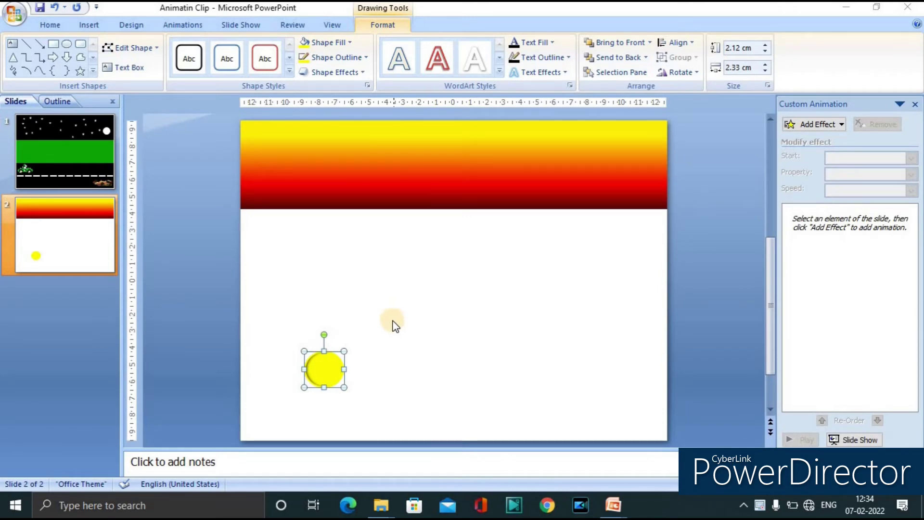
Move the yellow sun circle on slide 2 up to just below the yellow-red gradient sky.
click(453, 277)
click(443, 189)
click(413, 265)
drag(327, 368, 316, 265)
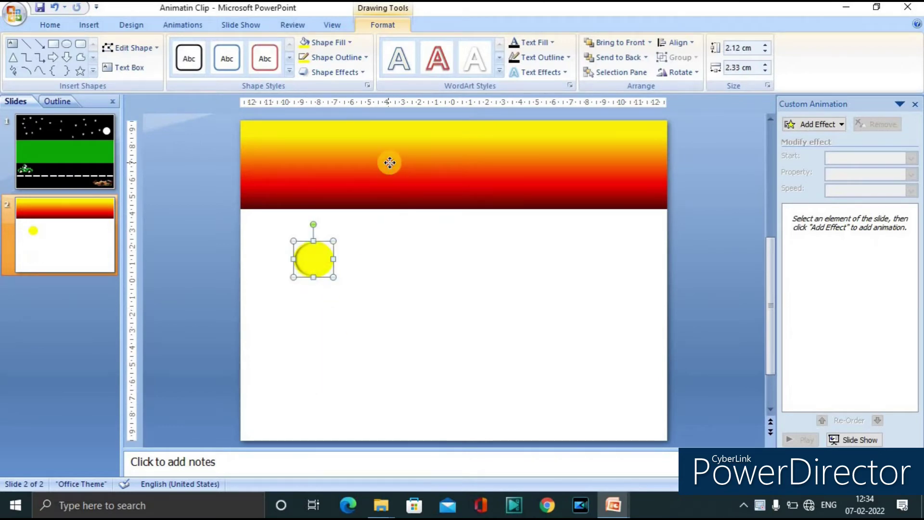
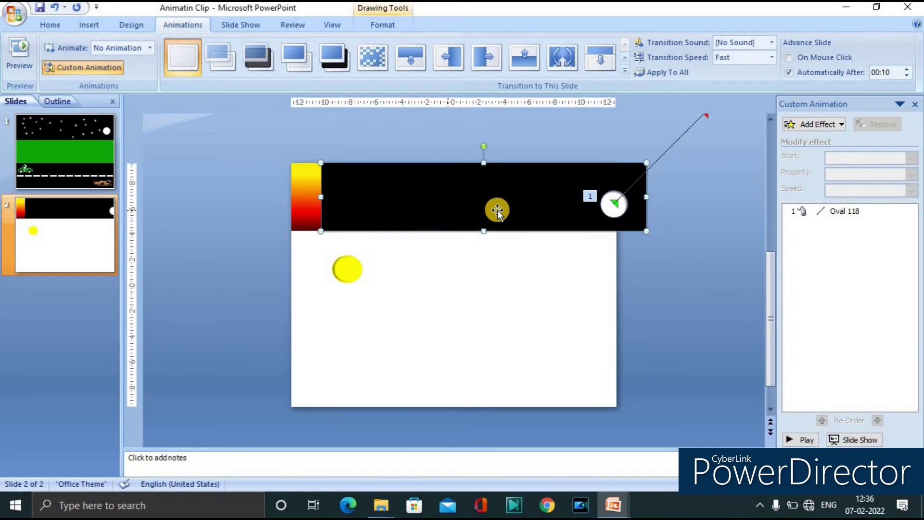
Add an Up motion path to the black sky rectangle and set it to start With Previous.
click(787, 127)
mouse_move(795, 191)
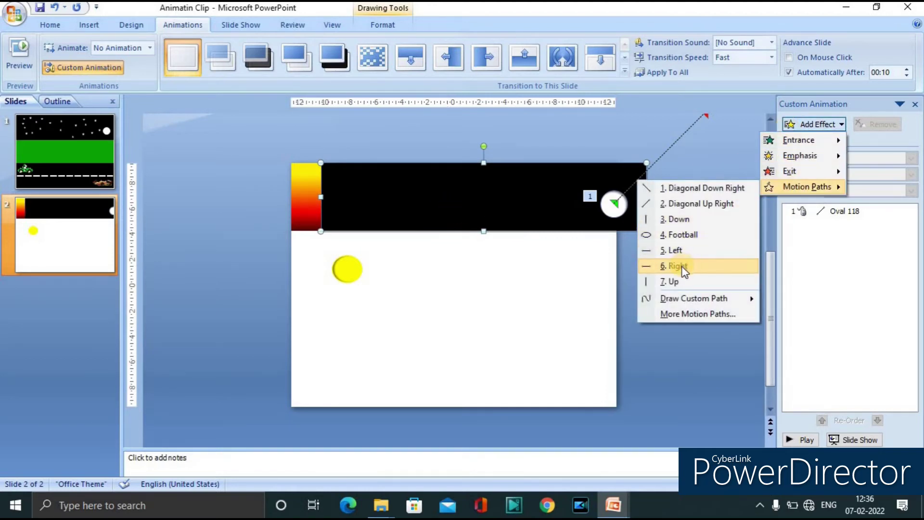
click(679, 281)
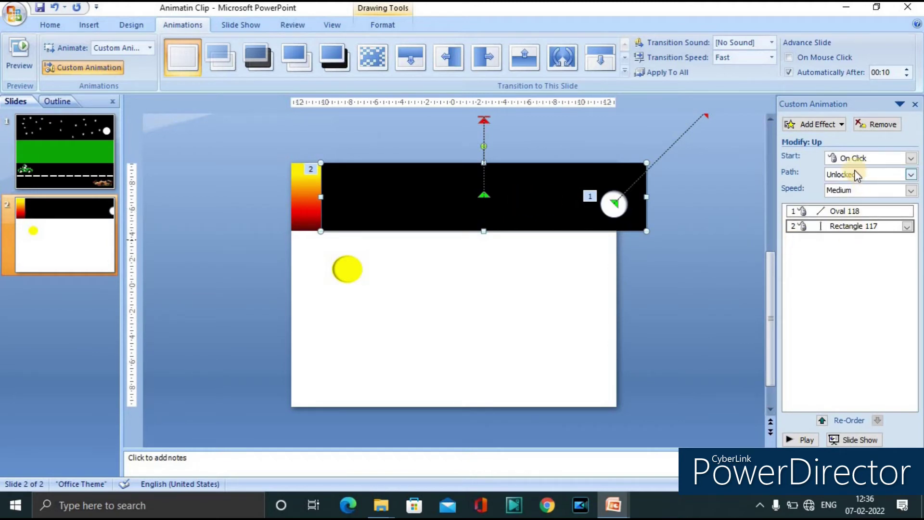
click(910, 158)
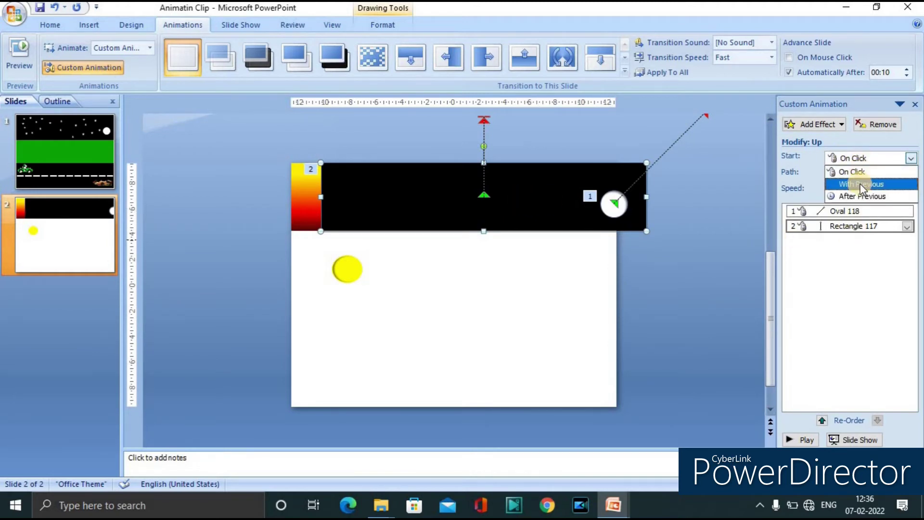
click(862, 185)
click(818, 279)
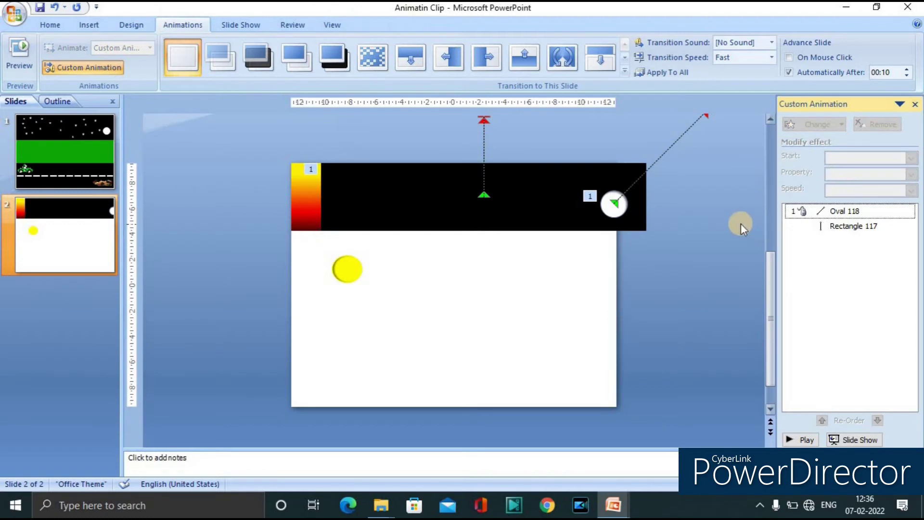
Preview the slide's animations and set the speed of the black rectangle's Up path to Very Slow.
click(820, 211)
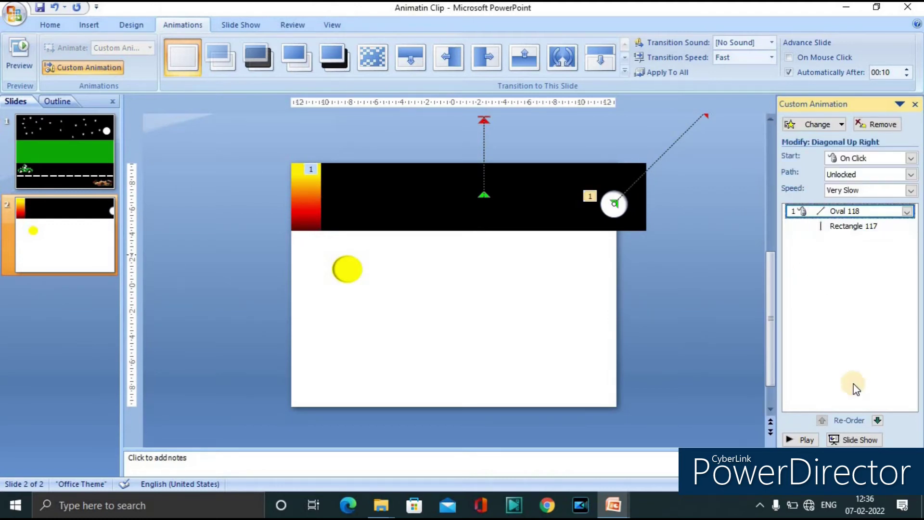
click(800, 439)
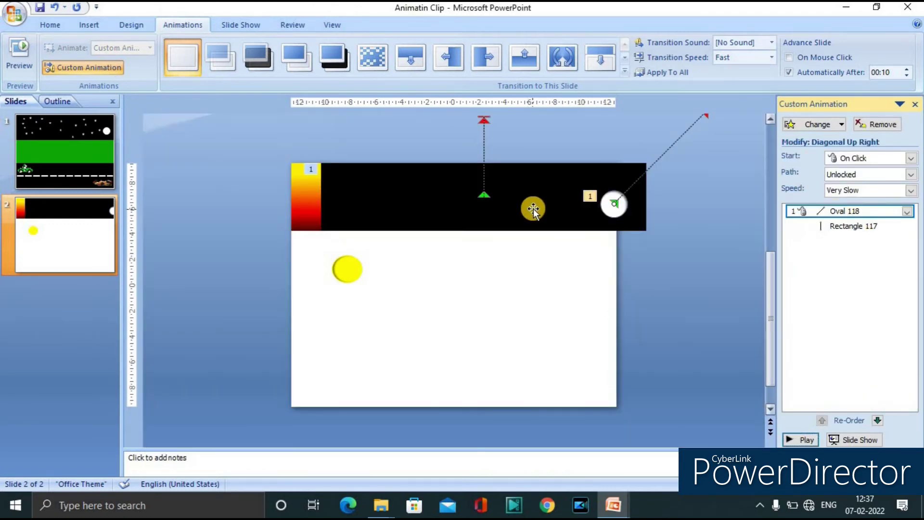
click(852, 226)
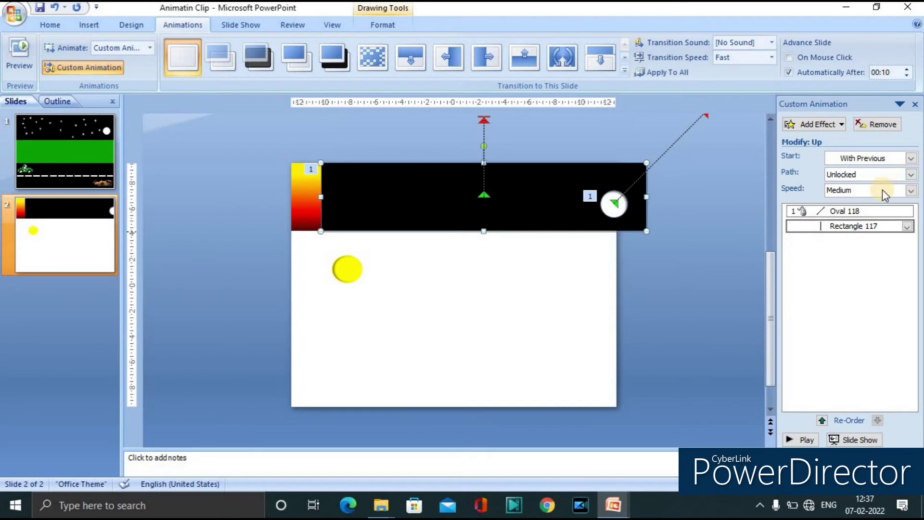
click(882, 190)
click(855, 203)
click(799, 288)
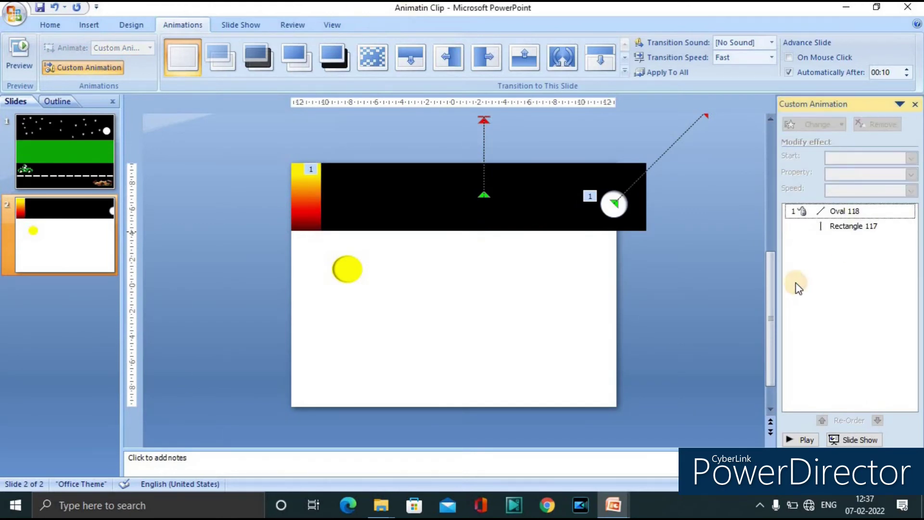
Nudge the black sky rectangle left until it exactly covers the gradient sky and lines up with the slide's edges.
click(527, 209)
key(Left)
key(Left)
key(Left)
key(Left)
key(Left)
key(Left)
key(Left)
key(Left)
key(Left)
key(Left)
key(Left)
key(Left)
Nudge the white moon left and slightly up so it sits fully inside the right end of the black sky.
click(608, 207)
key(Left)
key(Left)
key(Left)
key(Left)
key(Left)
key(Left)
key(Left)
key(Left)
key(Left)
key(Left)
key(Left)
key(Left)
key(Left)
key(Left)
key(Left)
key(Left)
key(Left)
key(Left)
key(Up)
key(Up)
key(Up)
key(Right)
key(Right)
key(Right)
key(Right)
key(Right)
key(Right)
click(650, 231)
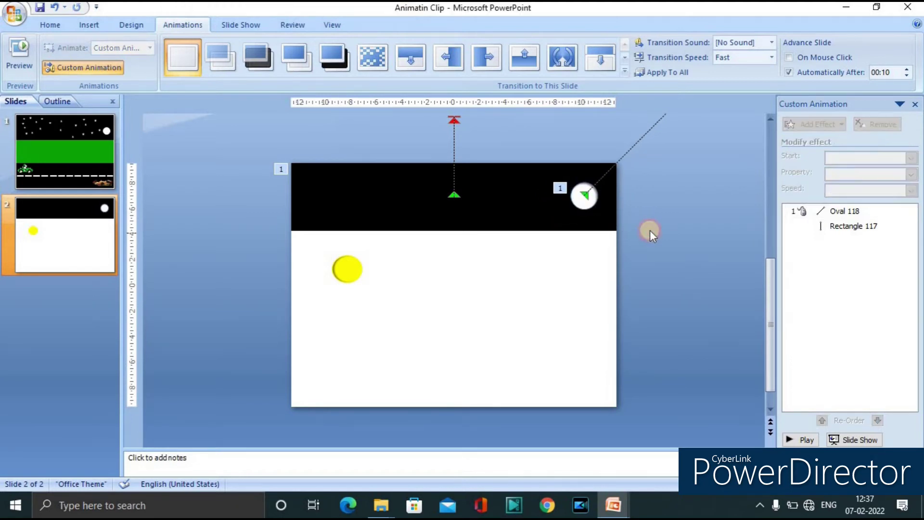
Play the slide's animations to check how the moon and the black sky move away.
click(819, 439)
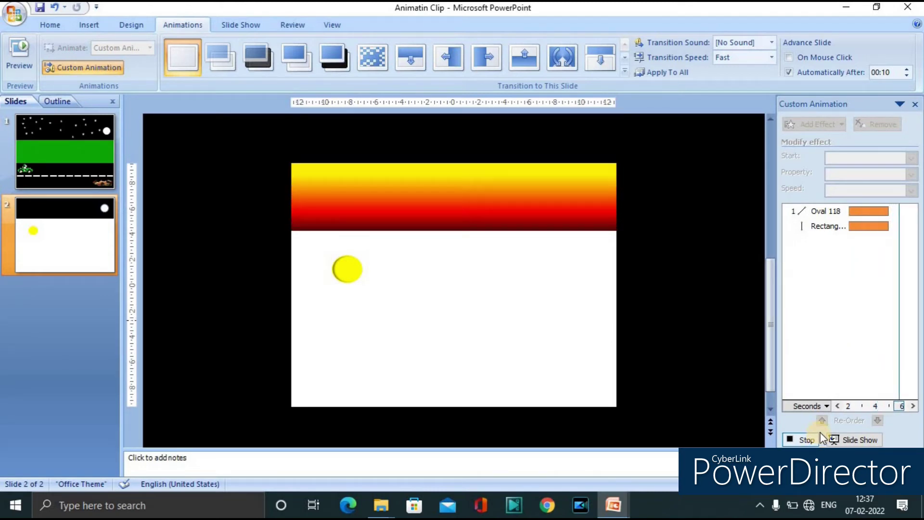
scroll(402, 274, up, 2)
scroll(449, 319, down, 2)
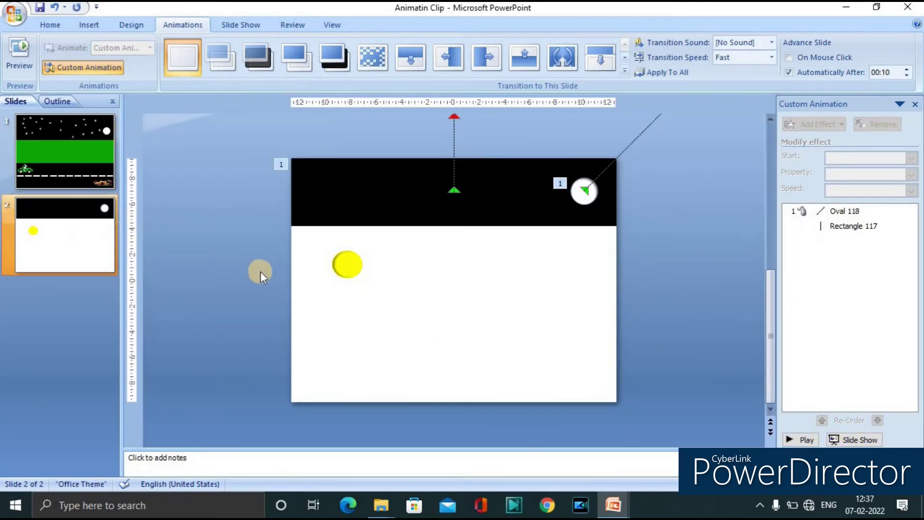
Shift the yellow sun slightly right and down, keeping it on the white area just below the black sky.
click(351, 265)
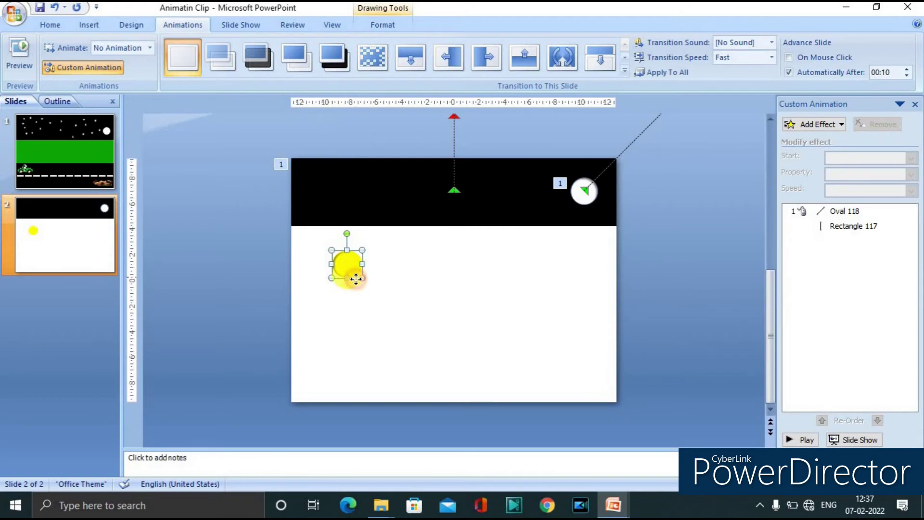
drag(357, 280, 357, 282)
click(408, 310)
click(353, 278)
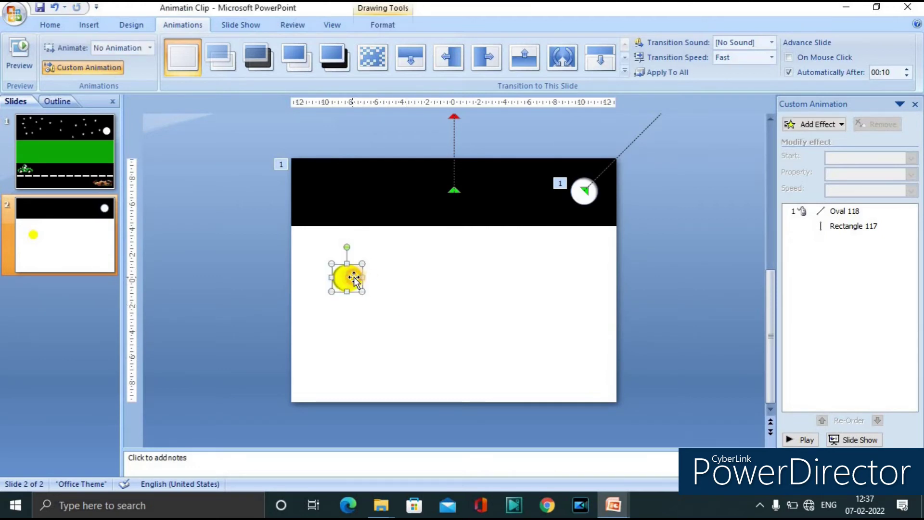
scroll(377, 294, up, 1)
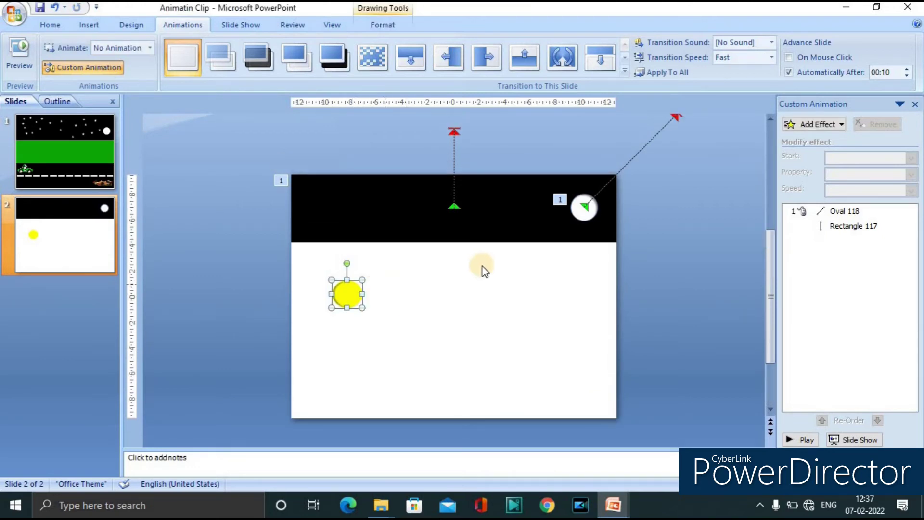
key(Right)
key(Right)
key(Right)
key(Right)
key(Up)
key(Up)
key(Up)
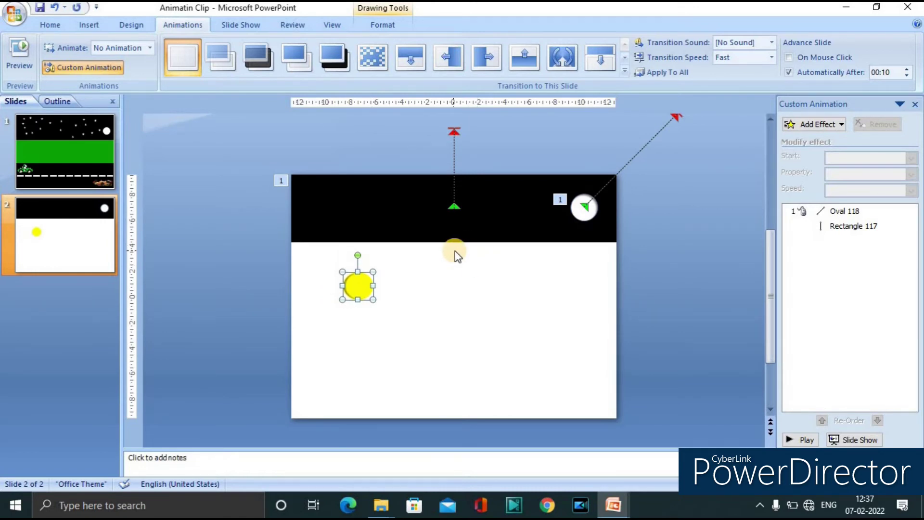
click(736, 287)
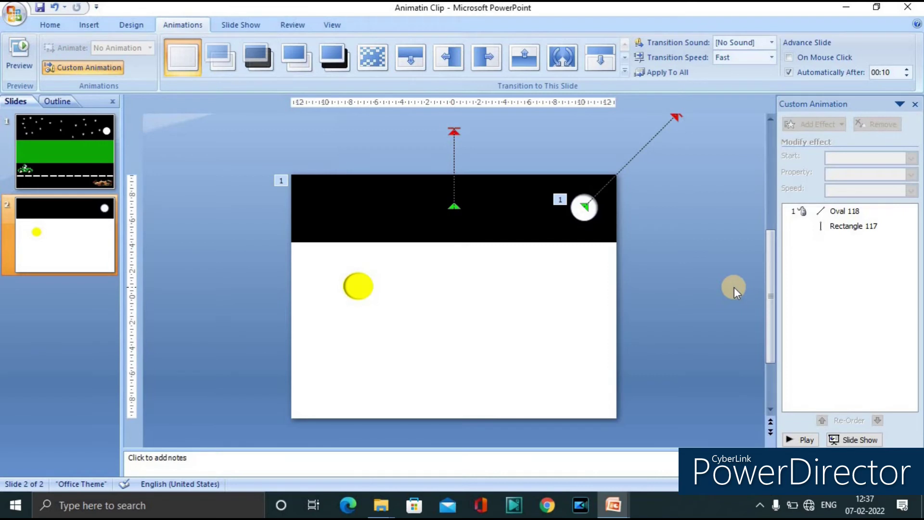
Add an Up motion path to the yellow sun, set it to start With Previous, and preview the animations.
click(355, 291)
click(808, 130)
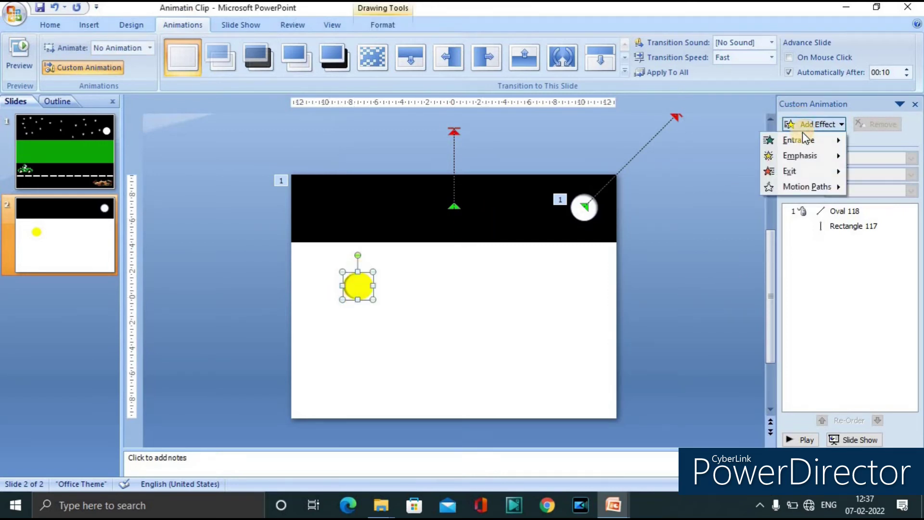
mouse_move(790, 187)
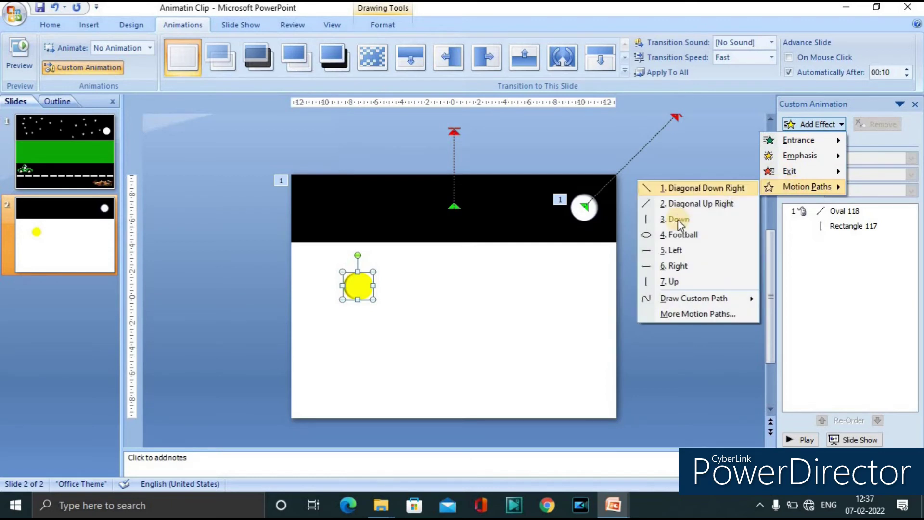
click(671, 281)
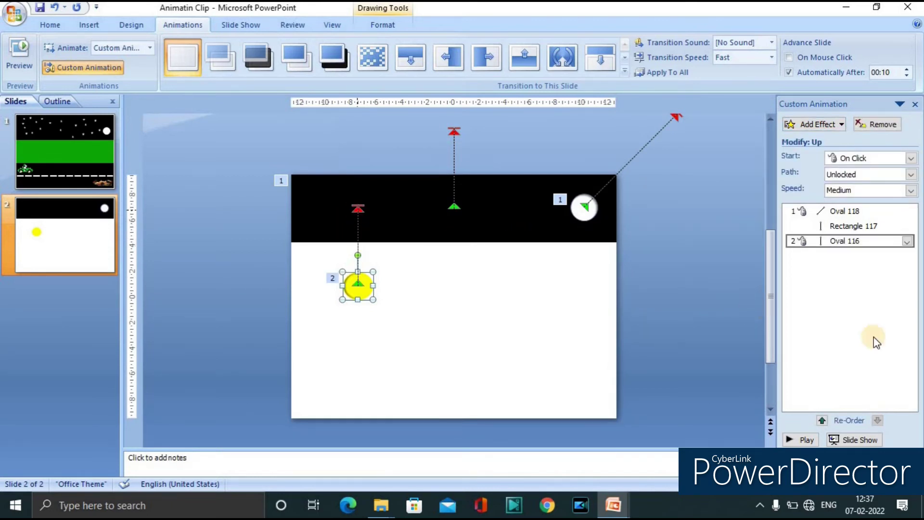
click(859, 155)
click(854, 183)
click(724, 217)
click(813, 211)
click(719, 170)
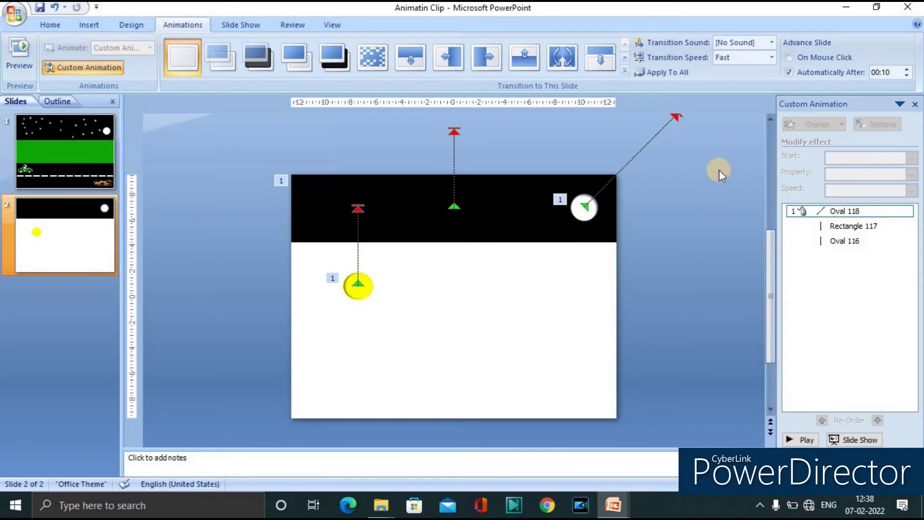
click(795, 441)
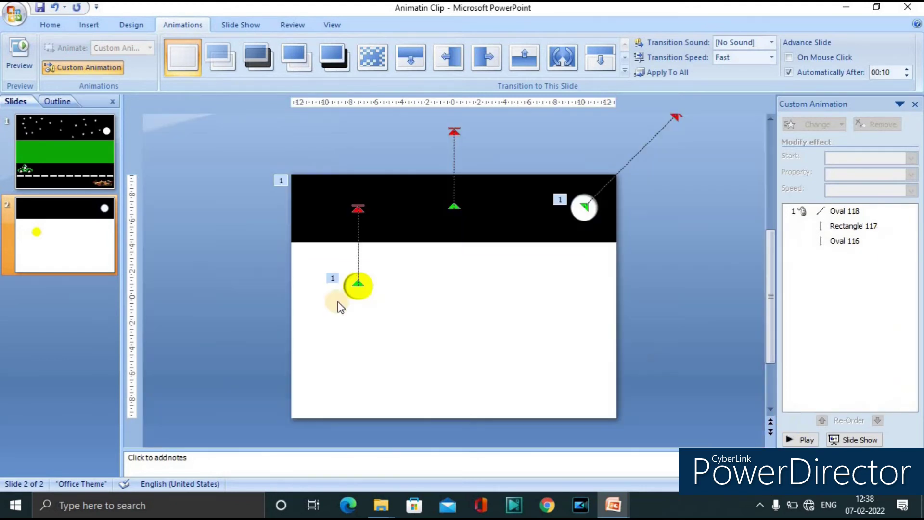
Set the speed of the yellow sun's Up path to Very Slow and preview the animations again.
click(358, 285)
click(869, 192)
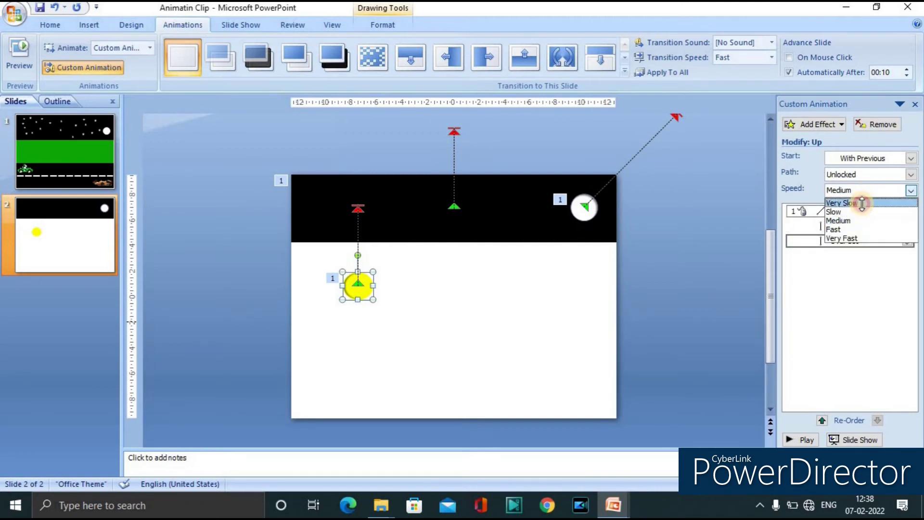
click(862, 203)
click(808, 437)
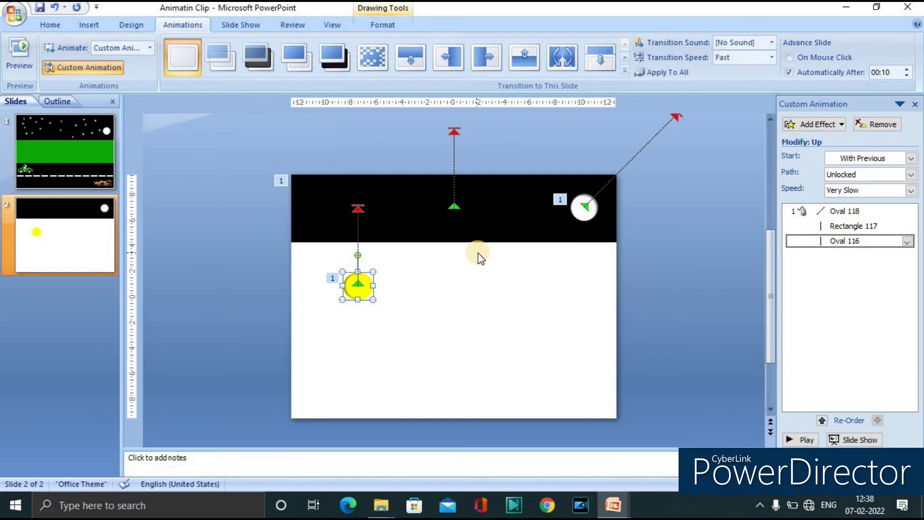
click(467, 301)
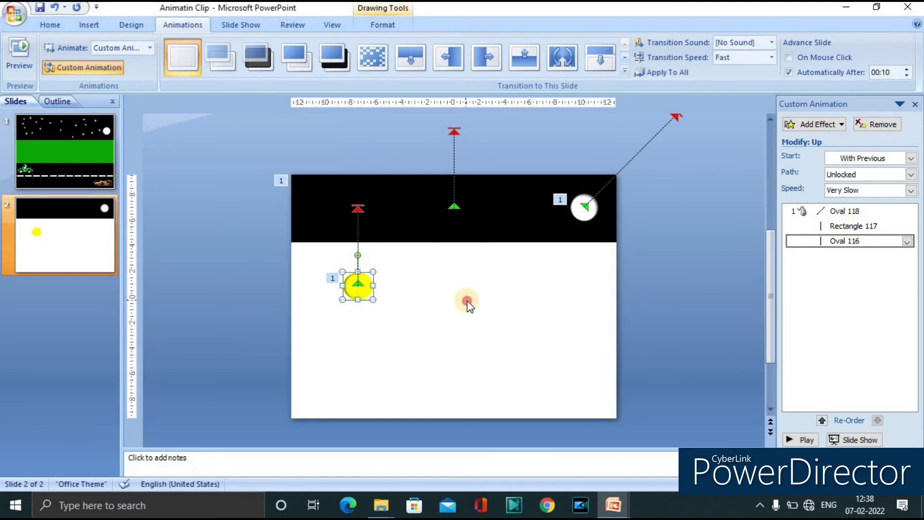
click(368, 288)
click(608, 285)
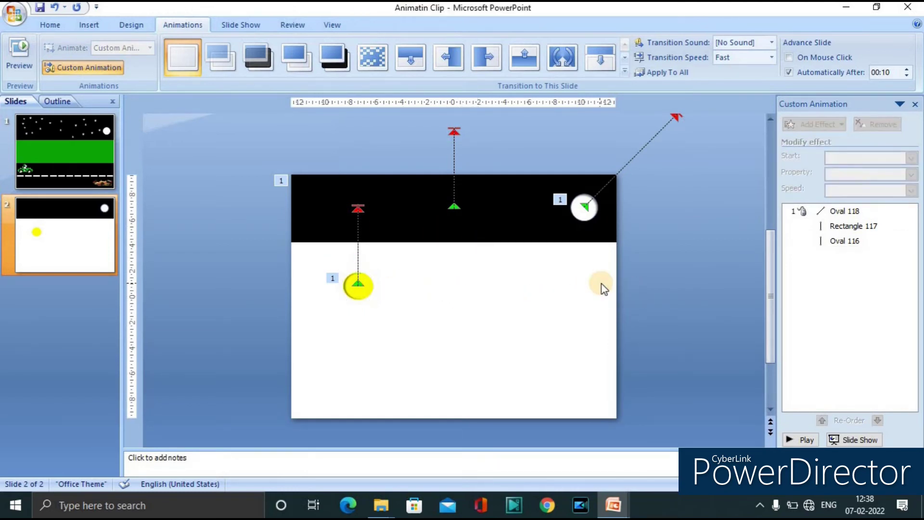
Switch to the New Microsoft Office PowerPoint Presentation (2) file, inspect its blue band on slide 2, and return to the Animatin Clip presentation.
key(alt+Tab)
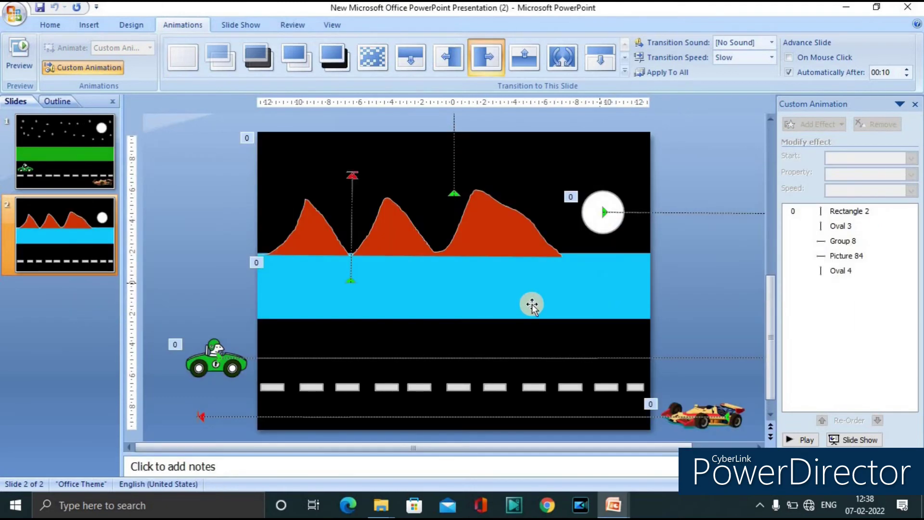
click(531, 305)
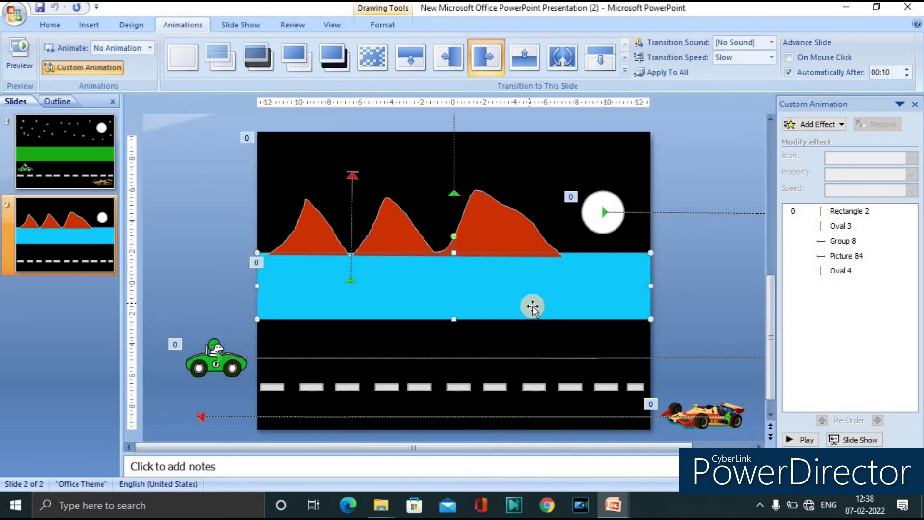
key(alt+Tab)
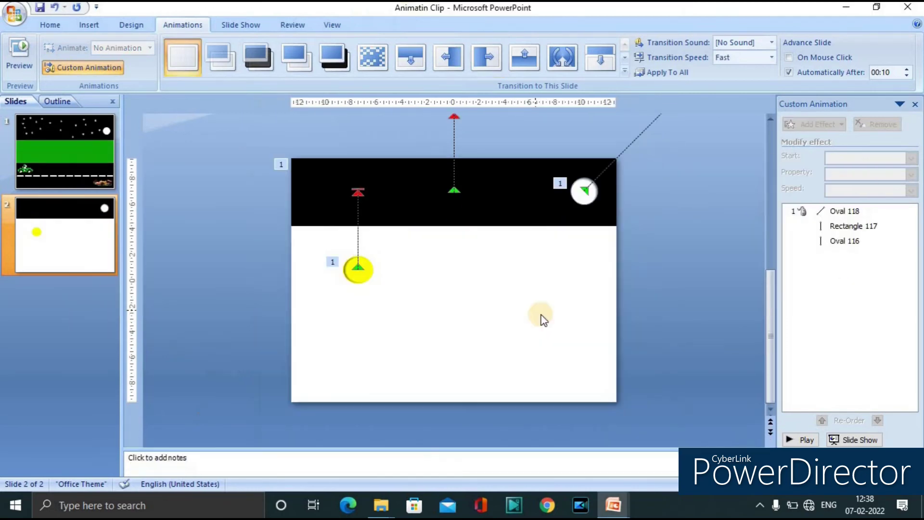
Draw a full-width rectangle about 5.93 cm high and 25.4 cm wide directly below the black sky and give it a light blue outline.
click(93, 25)
click(142, 57)
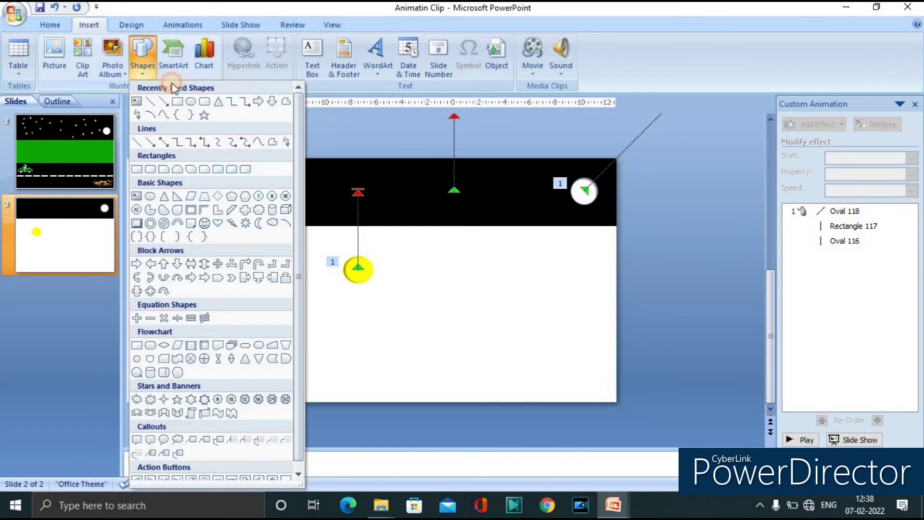
click(177, 102)
mouse_move(290, 228)
mouse_down()
mouse_move(582, 322)
mouse_move(609, 300)
mouse_up()
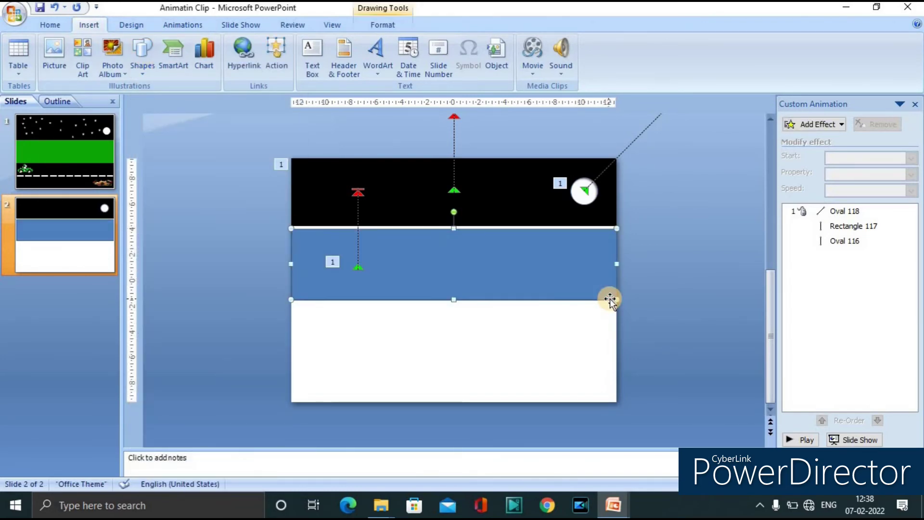
click(309, 57)
click(406, 330)
click(332, 56)
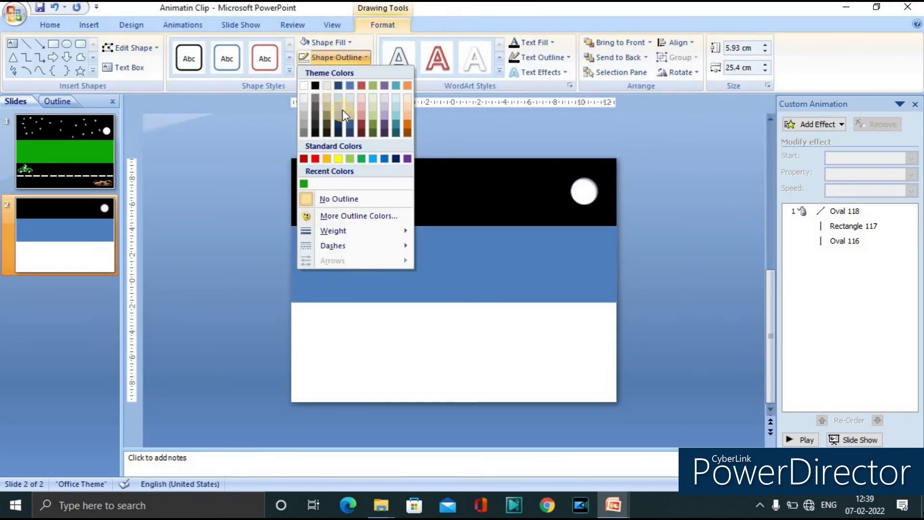
click(373, 159)
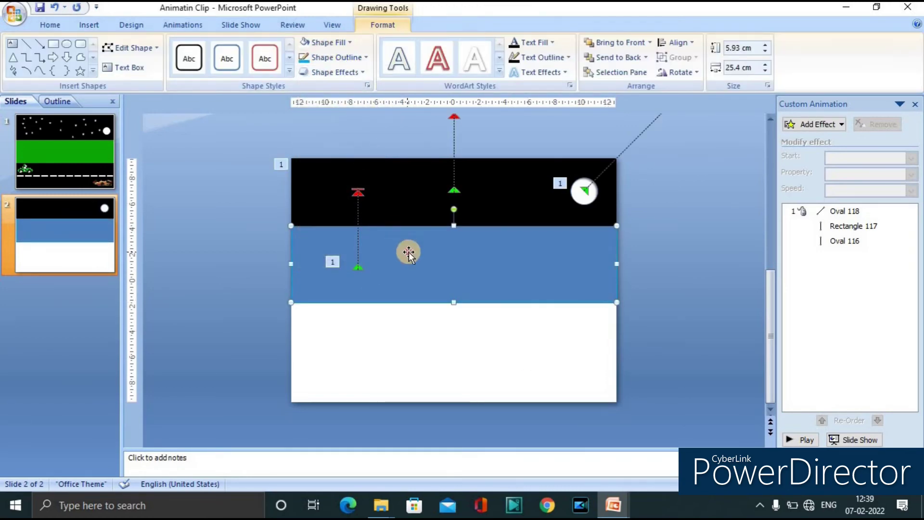
Fill the new rectangle below the sky with solid light blue and preview the slide's animations.
right_click(451, 281)
click(496, 441)
click(456, 208)
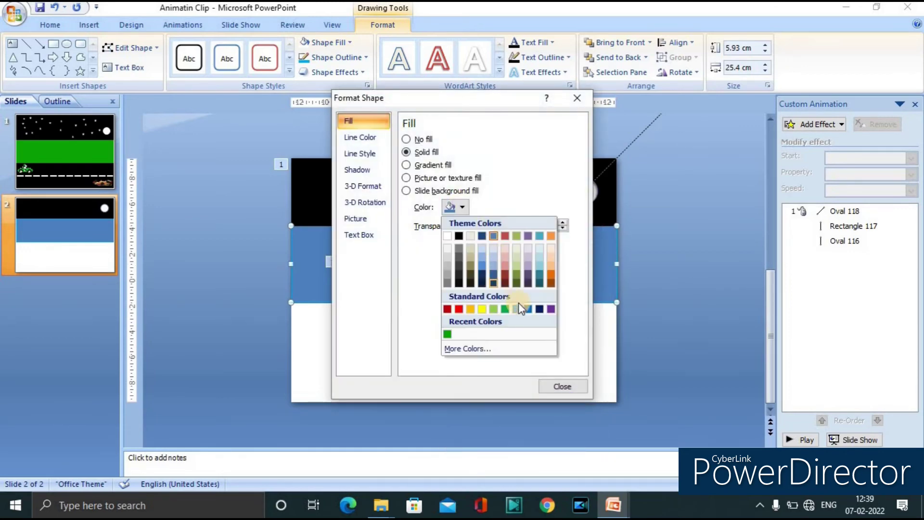
click(517, 309)
click(578, 98)
click(390, 290)
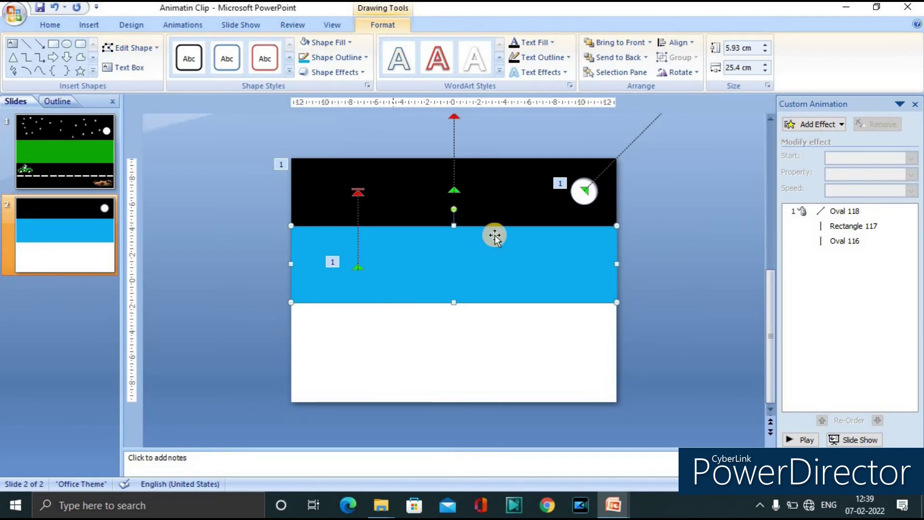
click(800, 439)
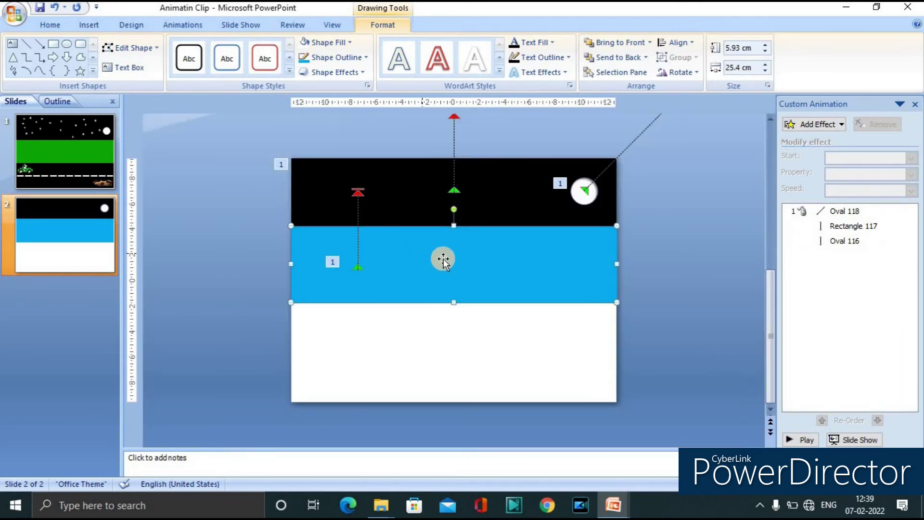
click(678, 305)
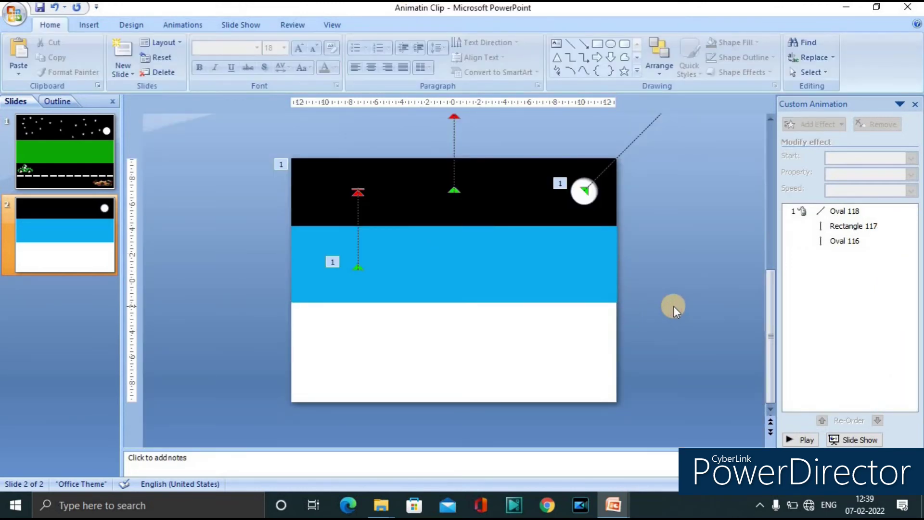
Draw a freehand Scribble mountain range with three peaks across the light blue band, about 3.96 cm high and 20.98 cm wide.
click(89, 25)
click(142, 56)
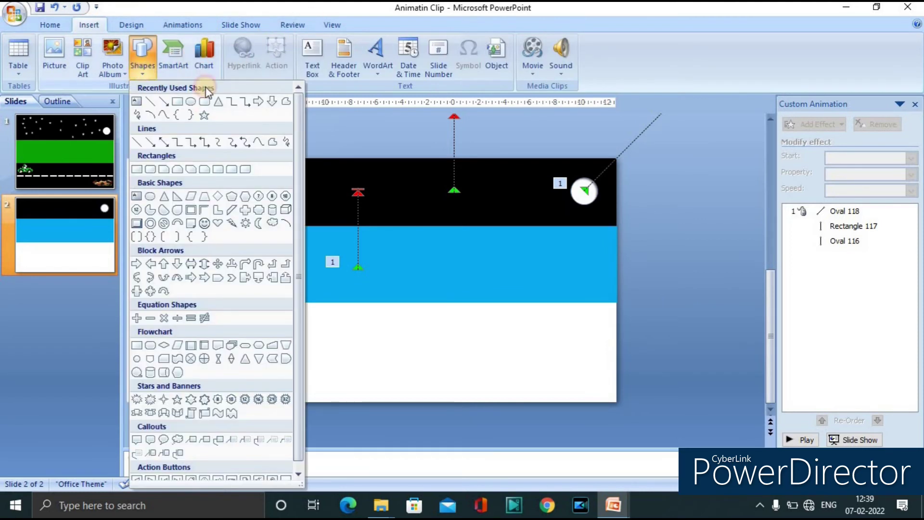
click(137, 116)
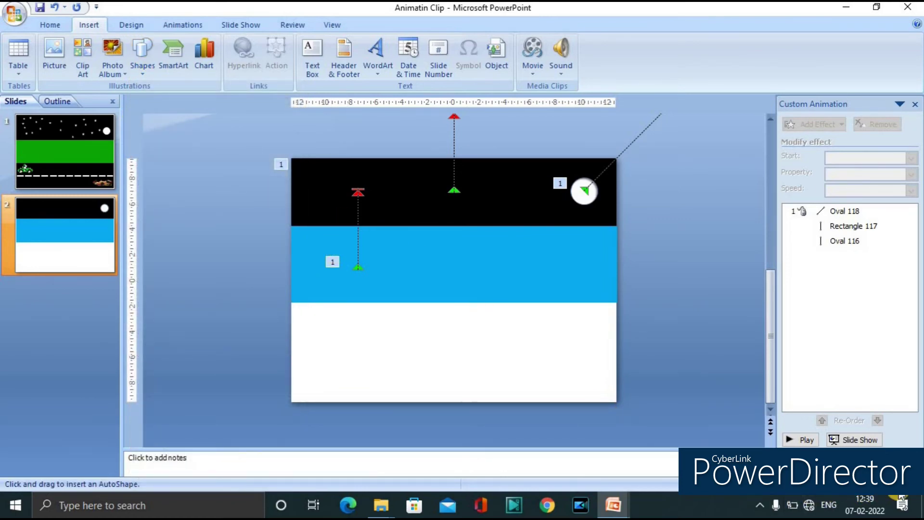
click(900, 485)
click(900, 485)
click(899, 485)
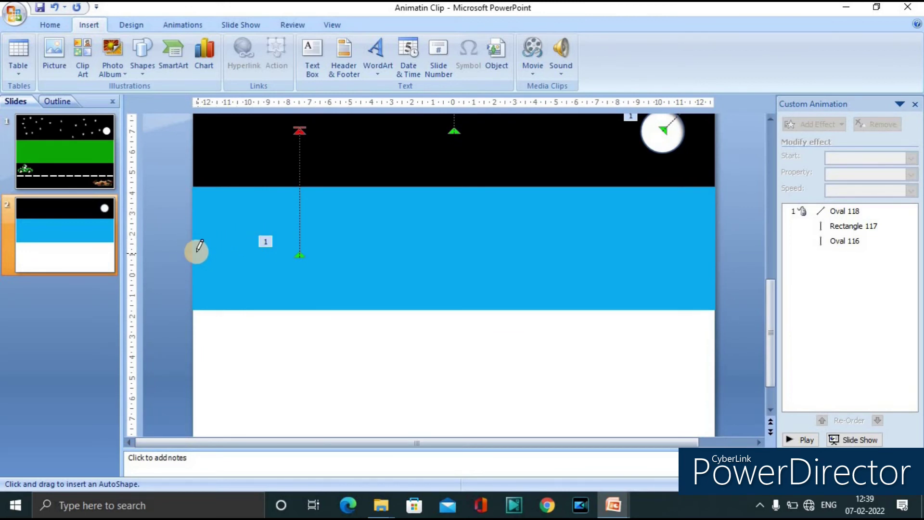
mouse_move(193, 250)
mouse_down()
mouse_move(214, 247)
mouse_move(248, 221)
mouse_move(264, 189)
mouse_move(339, 260)
mouse_move(384, 197)
mouse_move(456, 244)
mouse_move(502, 232)
mouse_move(534, 189)
mouse_move(621, 266)
mouse_up()
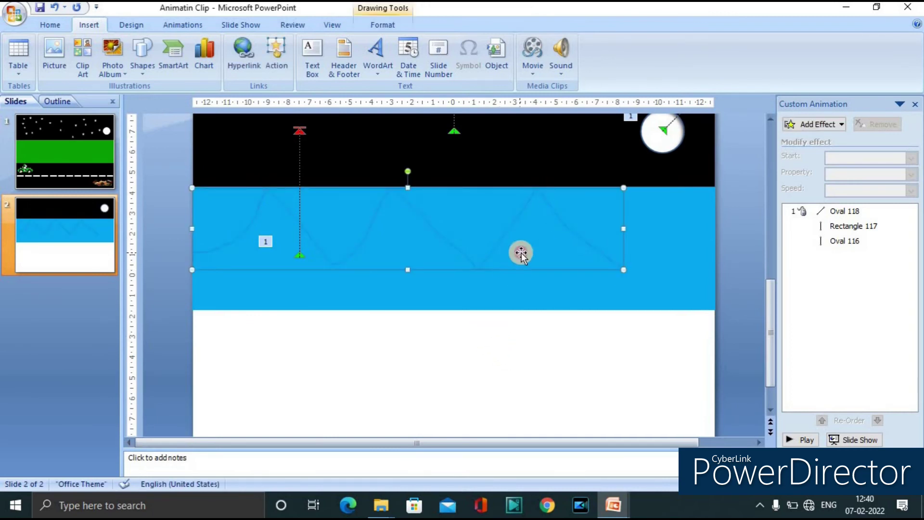
Give the scribbled mountain range a solid dark red fill with slight transparency.
right_click(493, 260)
key(Up)
key(Return)
click(357, 122)
click(407, 153)
click(455, 207)
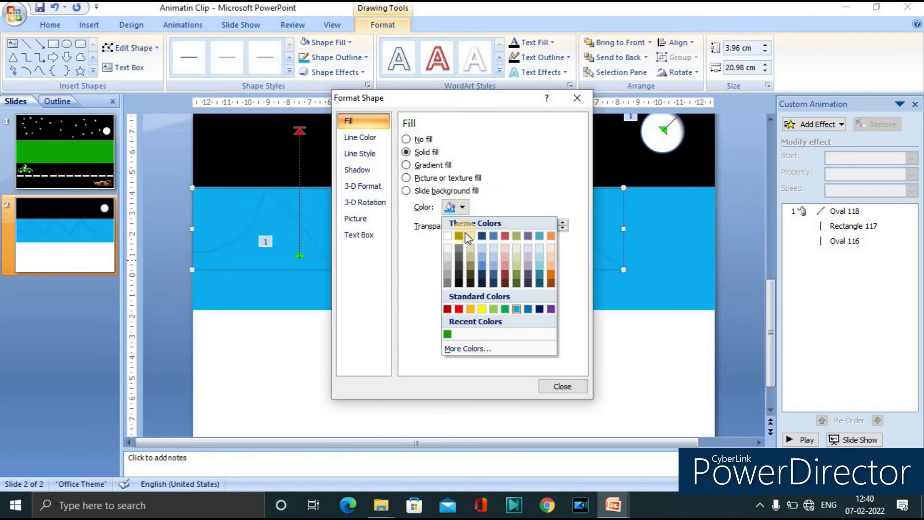
click(447, 309)
drag(478, 228, 482, 232)
click(562, 387)
click(516, 378)
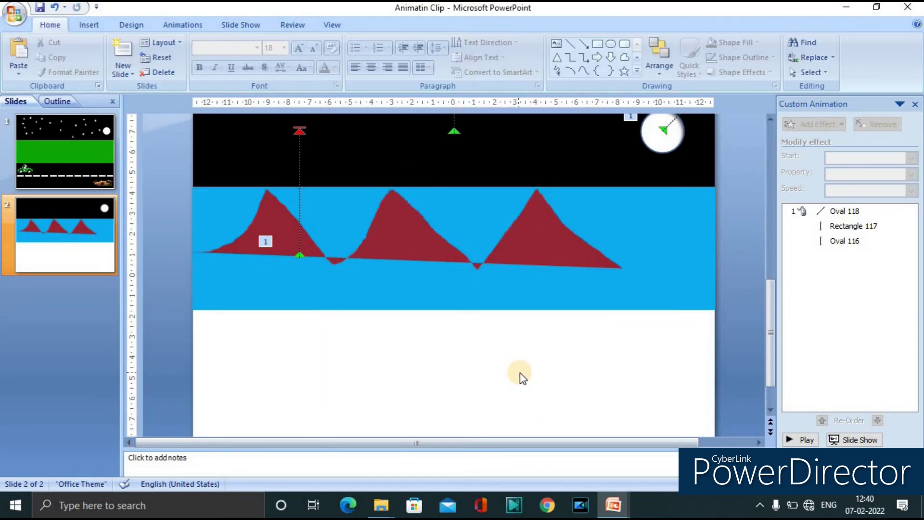
click(509, 261)
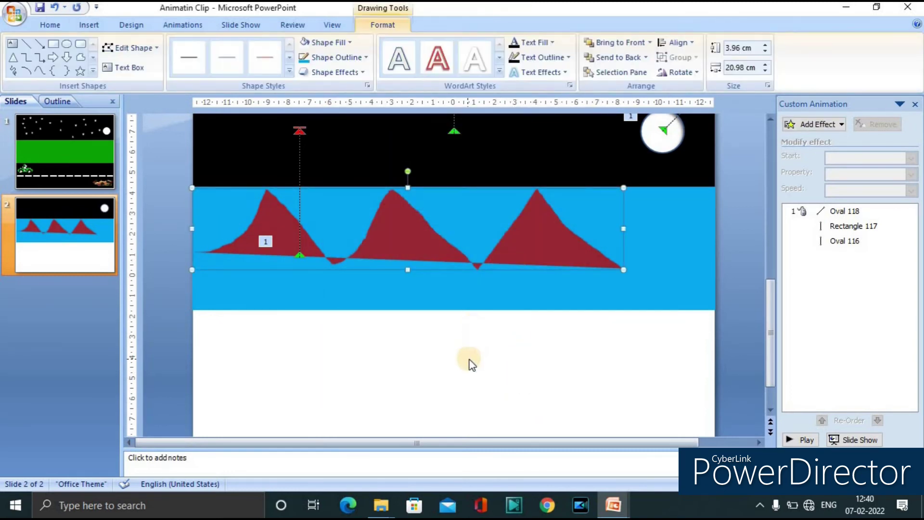
drag(410, 172, 405, 185)
click(426, 347)
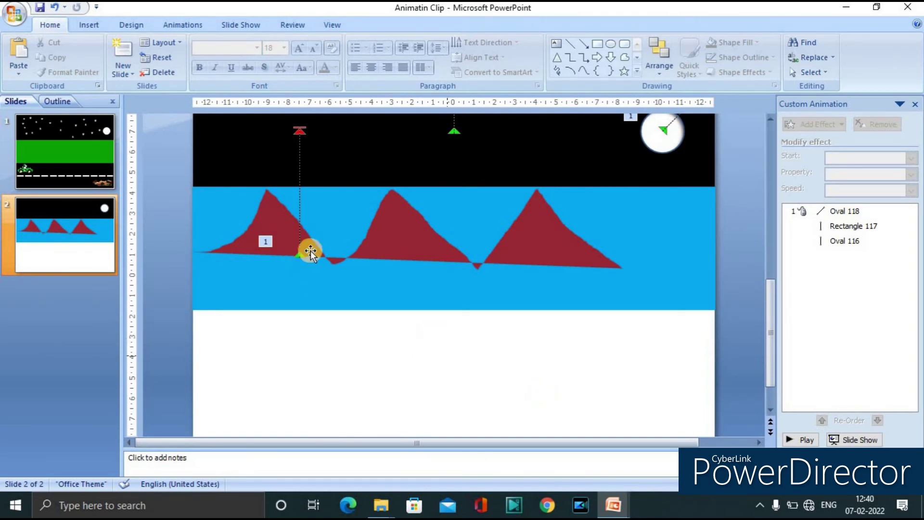
Preview the slide 2 animations with the mountains in place.
click(363, 297)
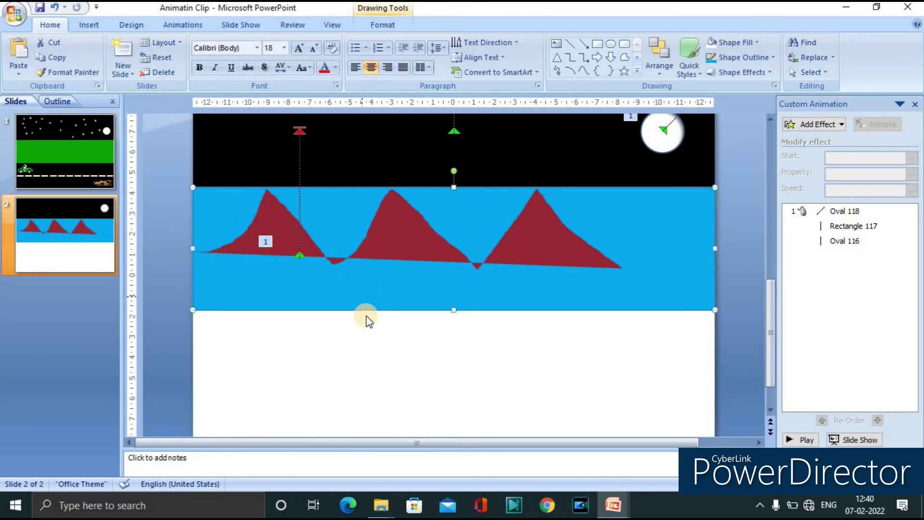
scroll(373, 337, up, 2)
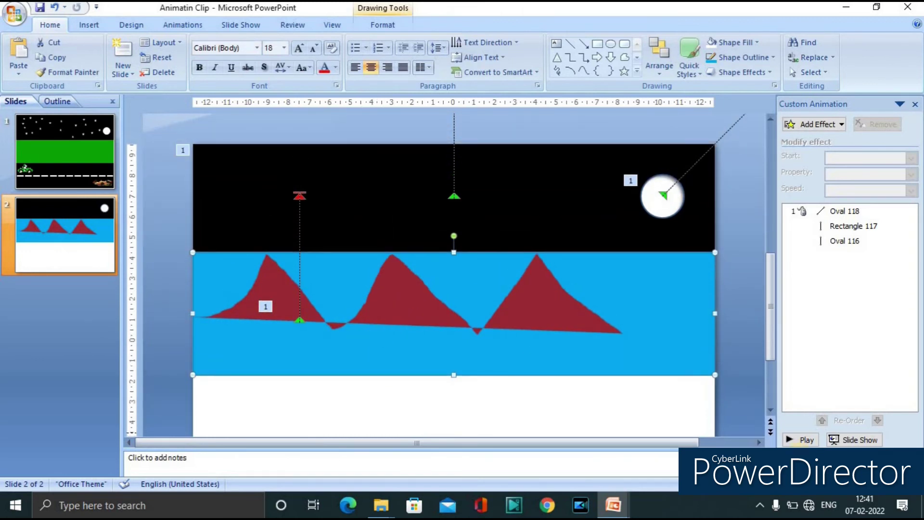
click(800, 439)
click(747, 339)
scroll(726, 345, down, 1)
scroll(726, 345, down, 2)
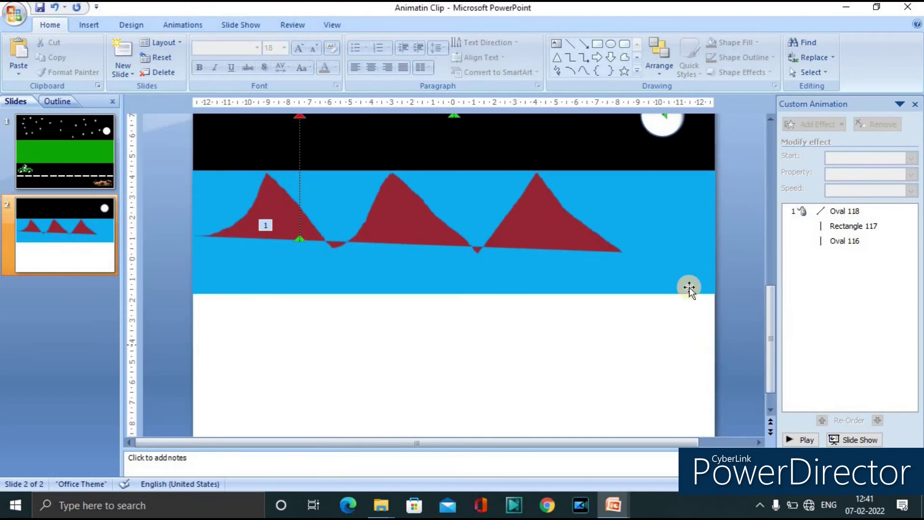
Extend the light blue band's lower edge slightly and shift the whole band a little down from the black sky.
click(689, 287)
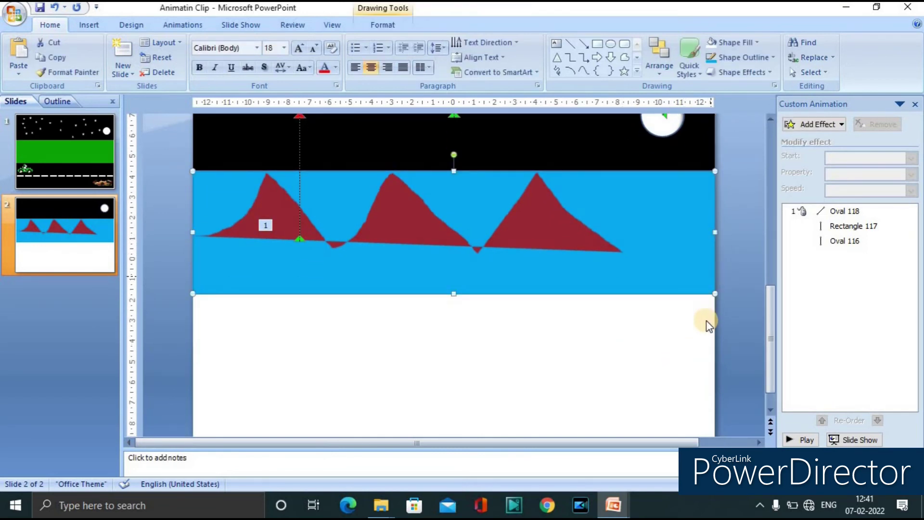
click(711, 347)
scroll(711, 348, down, 1)
click(506, 304)
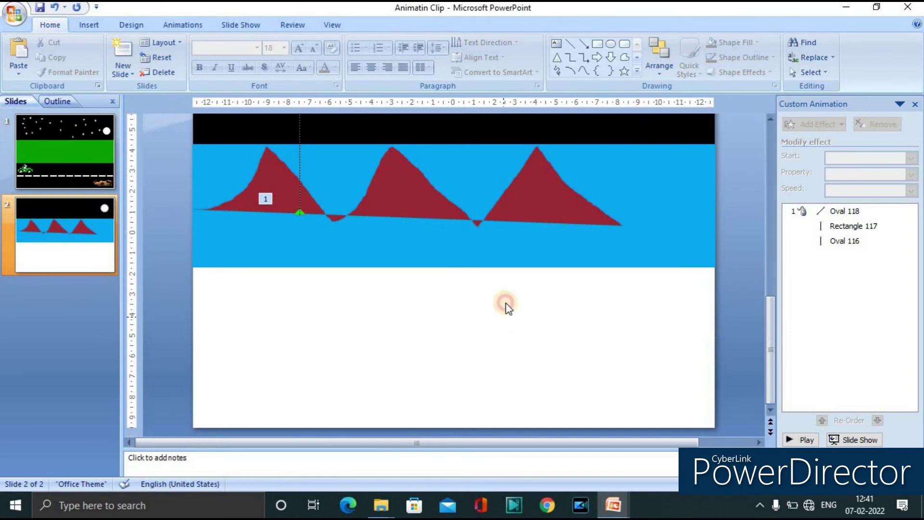
click(493, 259)
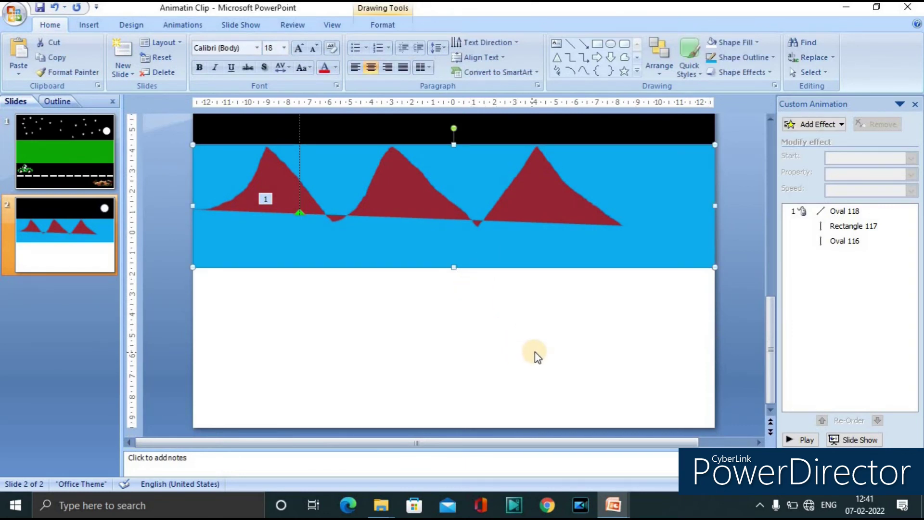
drag(454, 267, 457, 276)
scroll(506, 332, up, 2)
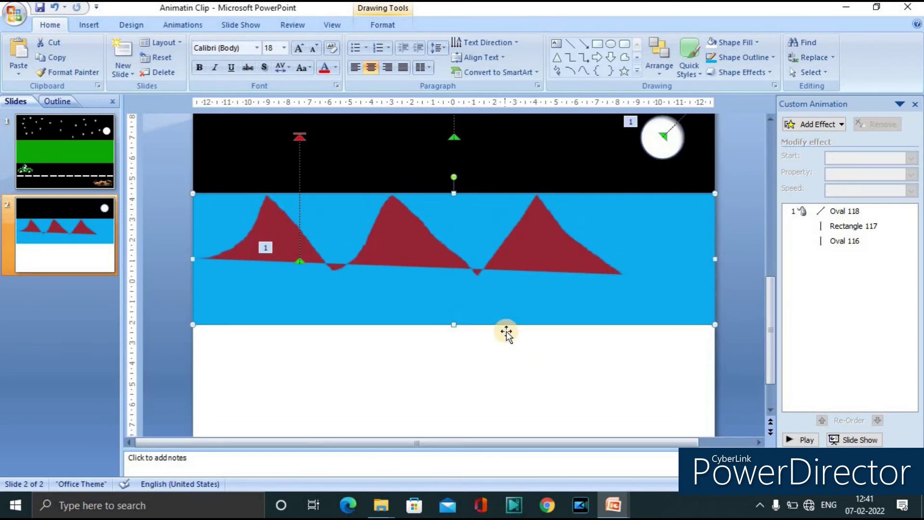
scroll(507, 332, up, 1)
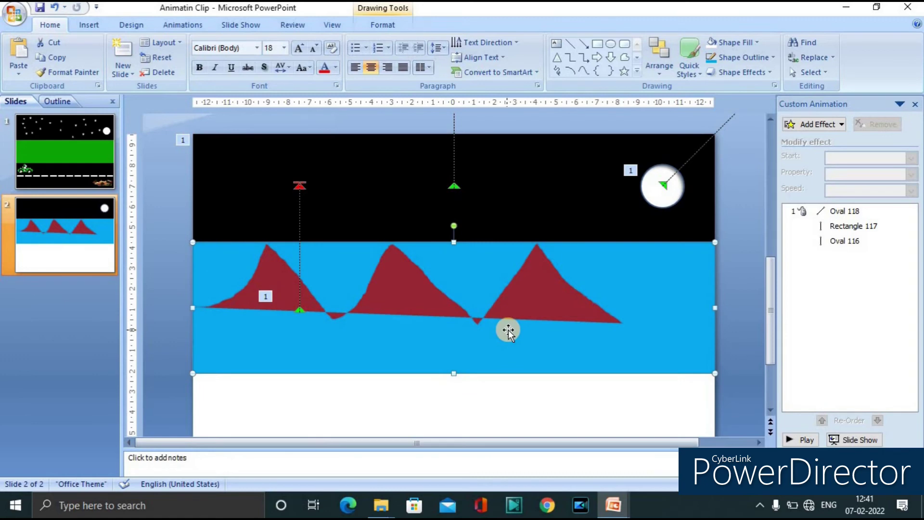
key(Down)
key(Down)
key(Down)
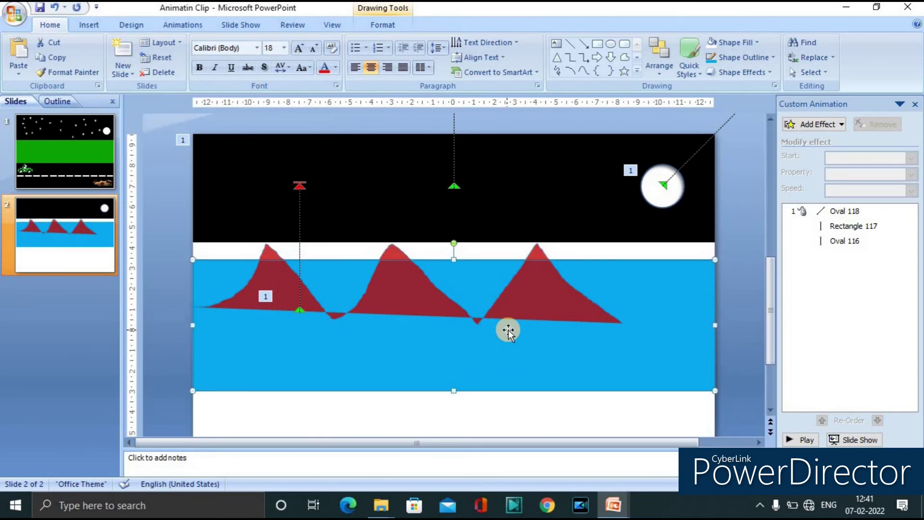
Move the dark red mountain range down so its peaks lie fully inside the light blue band.
double_click(417, 307)
key(Down)
key(Down)
key(Down)
key(Down)
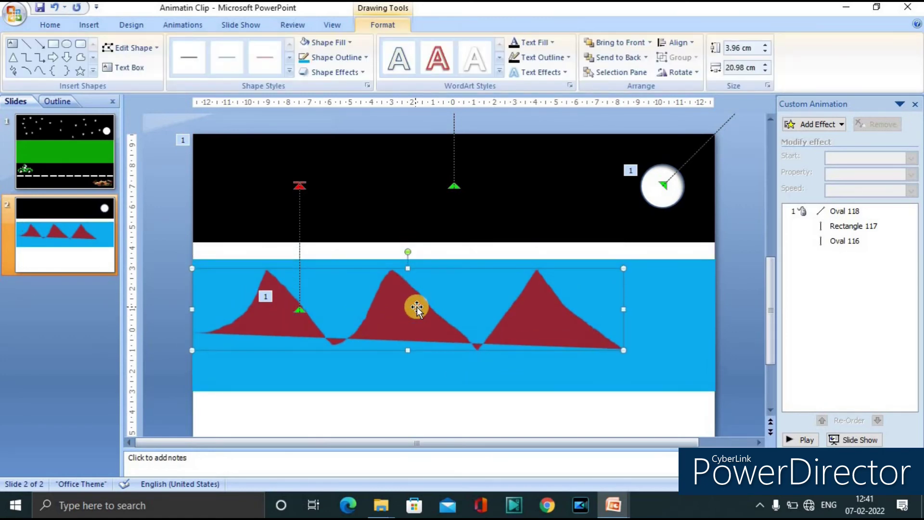
Extend the black sky's lower edge down to meet the light blue band and move the white moon slightly down.
click(454, 251)
drag(454, 251, 454, 261)
click(668, 204)
key(Down)
key(Down)
key(Down)
key(Down)
key(Down)
click(689, 242)
click(749, 319)
Try to nudge the yellow sun's Up motion path down, and preview the animations.
click(305, 186)
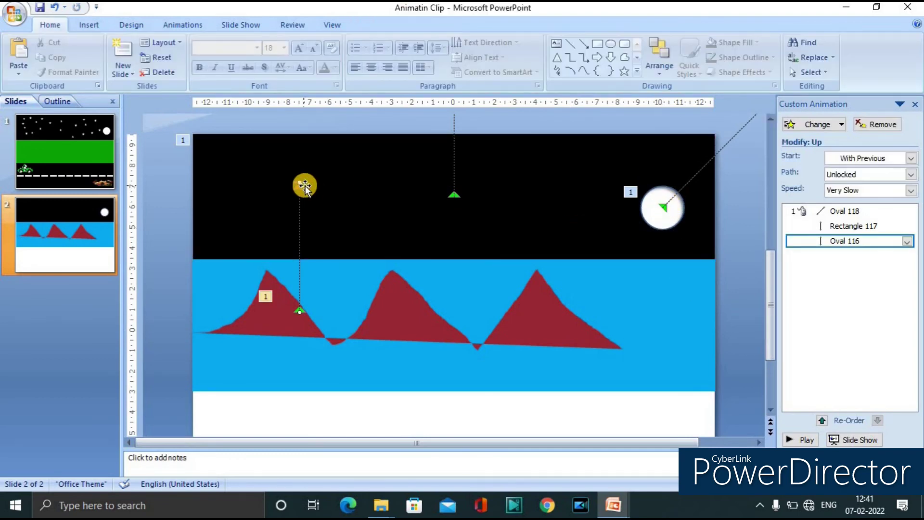
key(ctrl+Down)
key(ctrl+Down)
key(ctrl+Down)
key(ctrl+Down)
scroll(762, 235, up, 1)
click(795, 439)
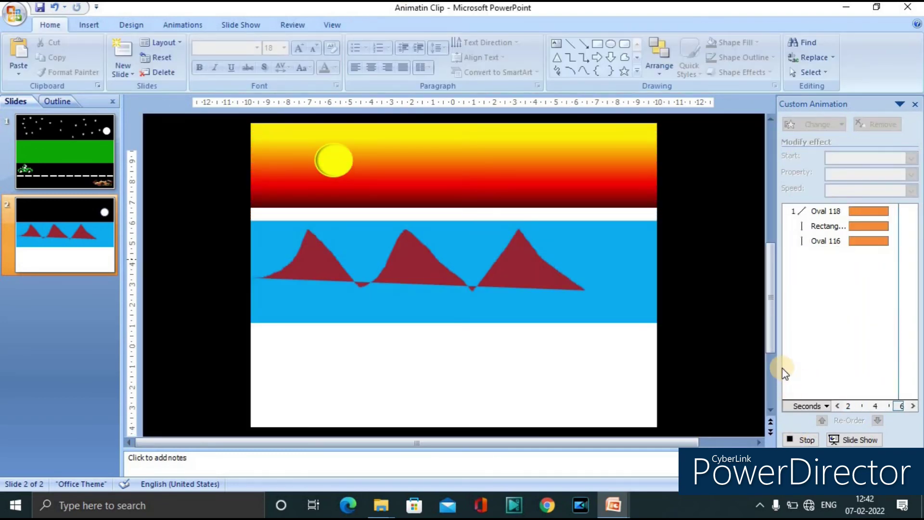
click(549, 342)
Check the light blue band and the mountain range, and preview the slide 2 animations again.
click(505, 313)
scroll(646, 376, down, 2)
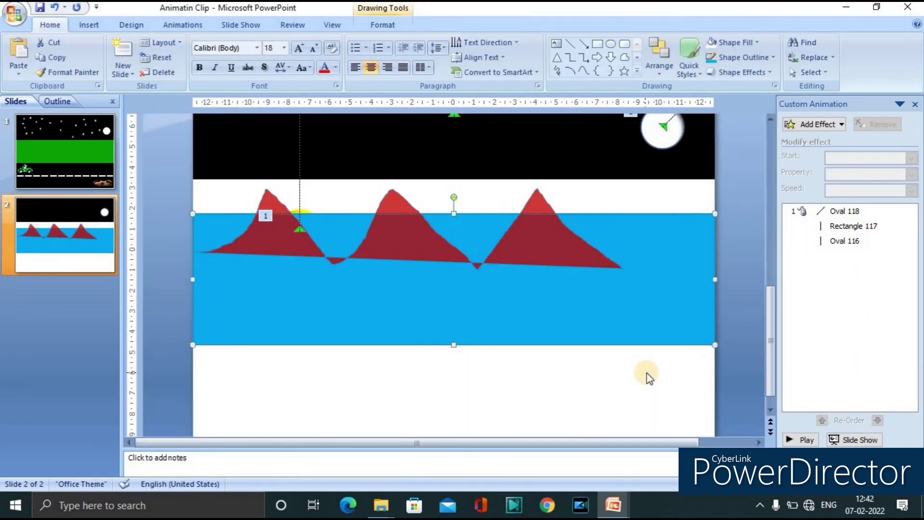
double_click(384, 225)
right_click(384, 225)
key(Escape)
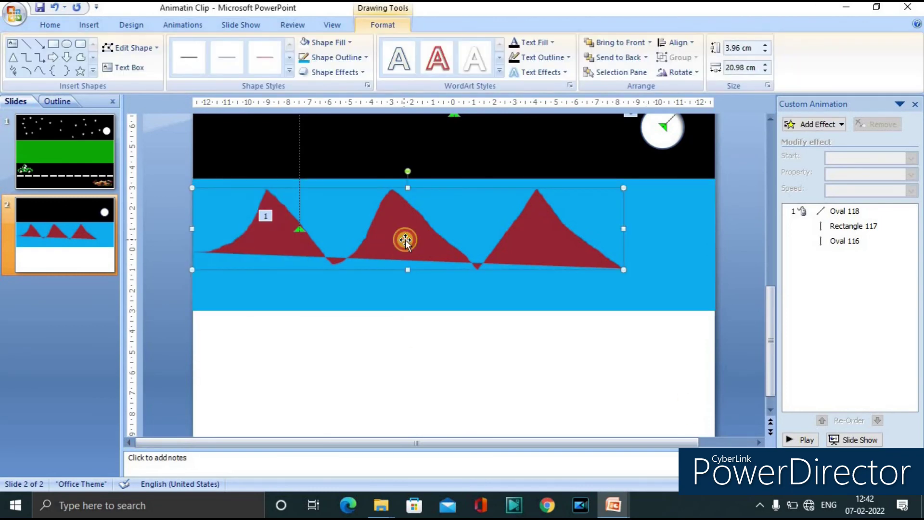
key(Escape)
click(801, 439)
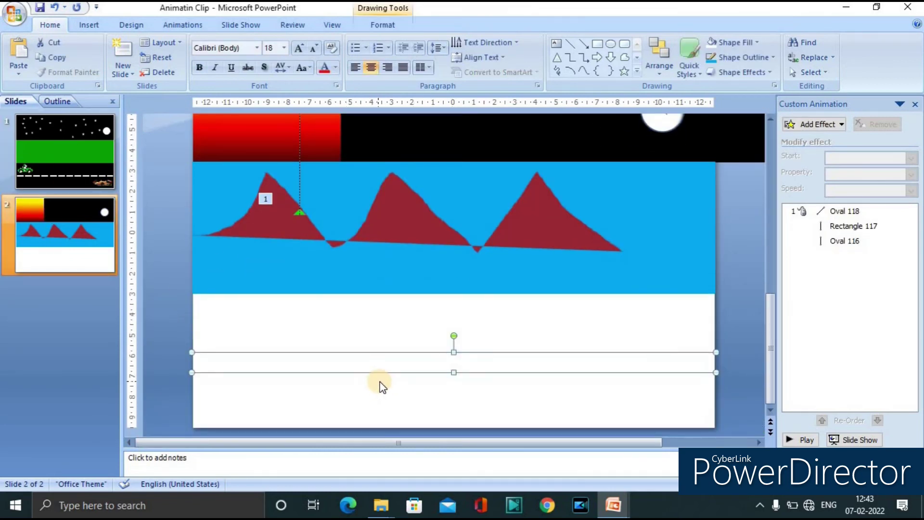
Nudge the white dashed road markings slightly down within the white area at the bottom of the slide.
key(Down)
key(Down)
key(Down)
key(Down)
key(Up)
key(Up)
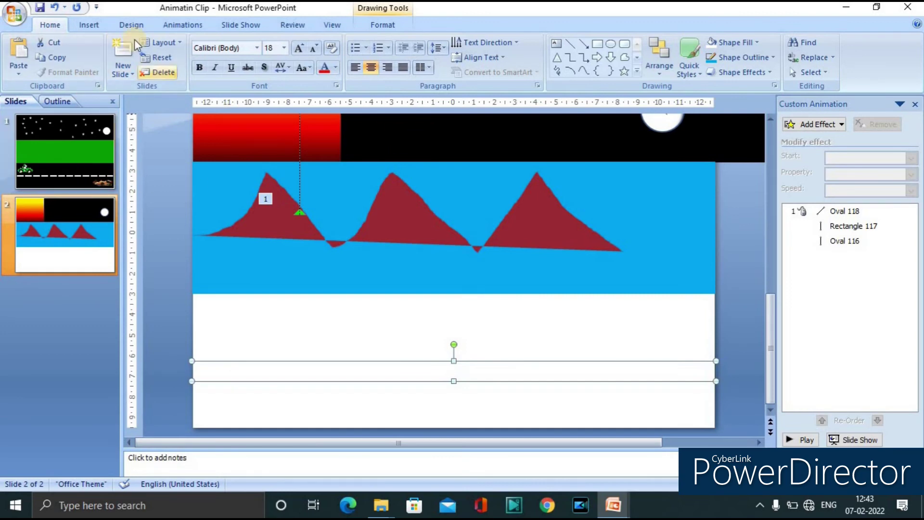
Draw a full-width rectangle for the road over the white area from just below the light blue band to the slide's bottom edge.
click(86, 24)
click(134, 74)
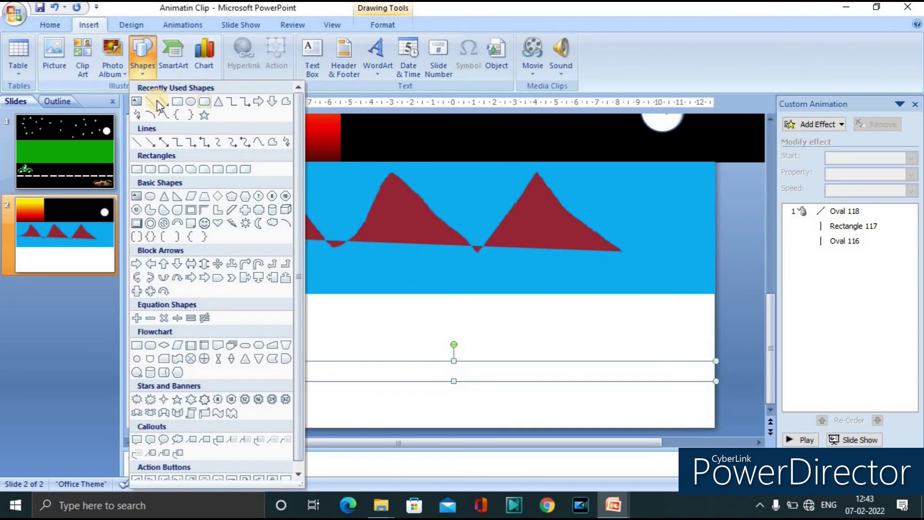
click(177, 103)
drag(194, 297, 715, 427)
Send the road rectangle to the back so it lies behind the white dashed markings.
key(Menu)
key(Down)
key(Down)
key(Down)
key(Down)
key(Down)
key(Down)
key(Right)
key(Return)
Stretch the light blue band down so its lower edge meets the top of the road rectangle.
click(458, 287)
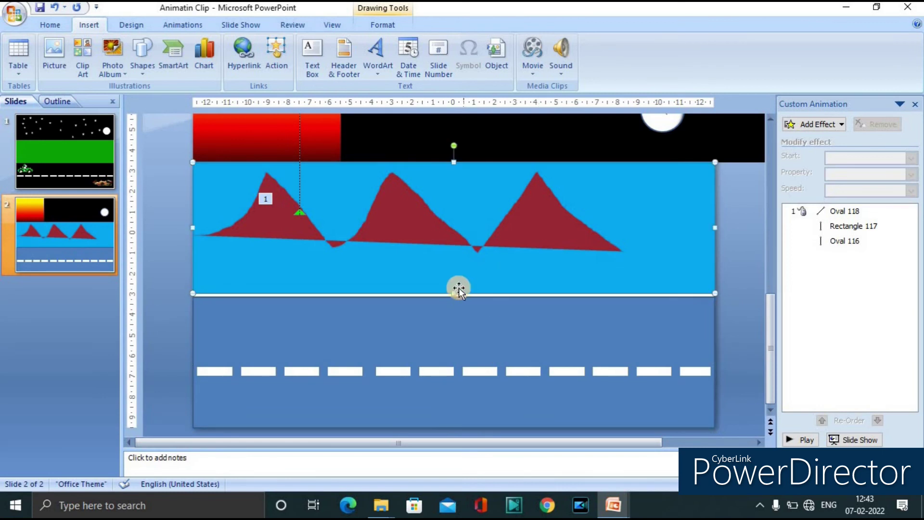
click(703, 347)
click(720, 234)
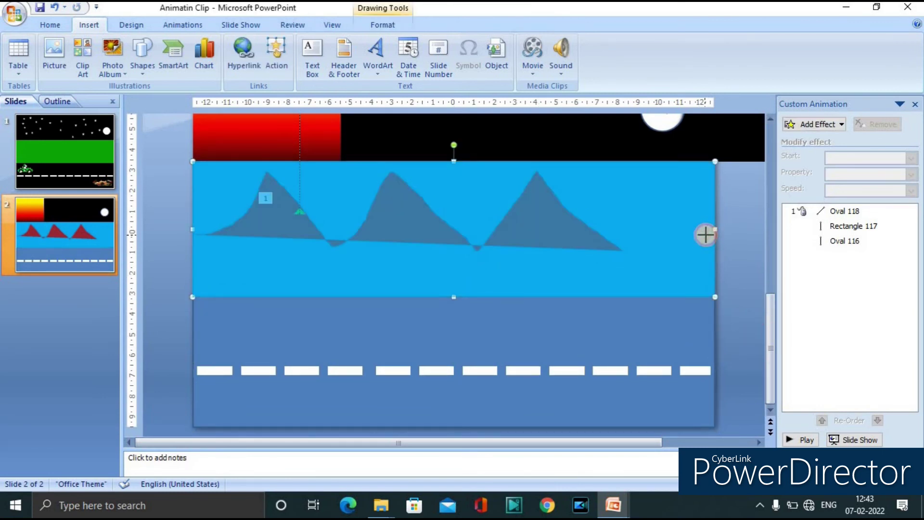
click(643, 330)
click(754, 339)
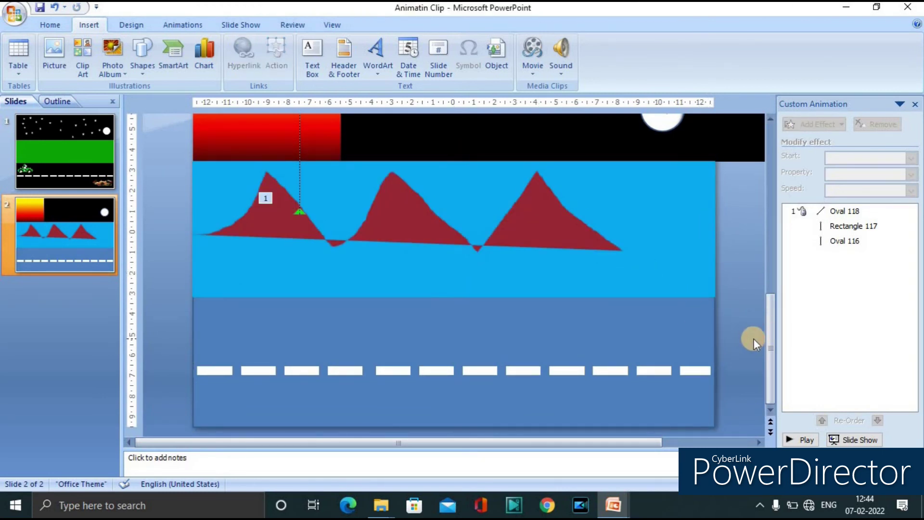
Apply the solid black shape style to the road rectangle behind the white dashed markings.
click(454, 371)
click(230, 57)
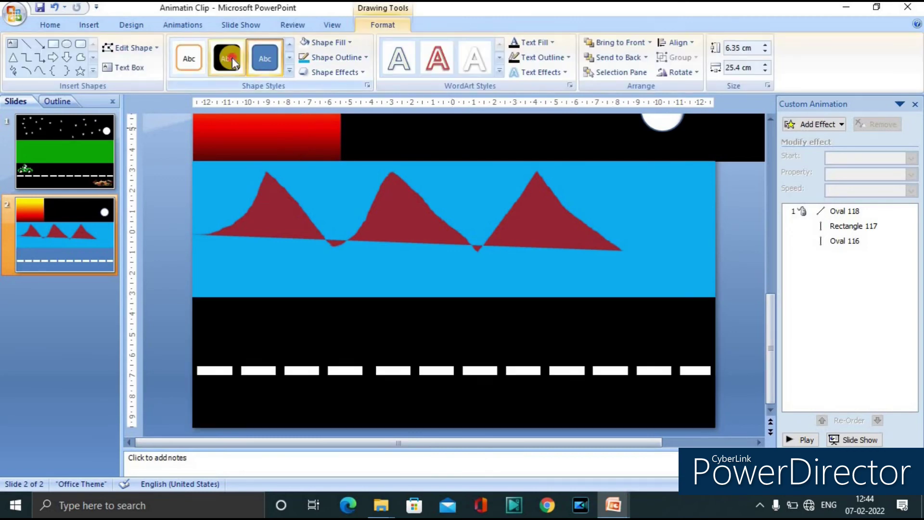
click(747, 287)
click(532, 354)
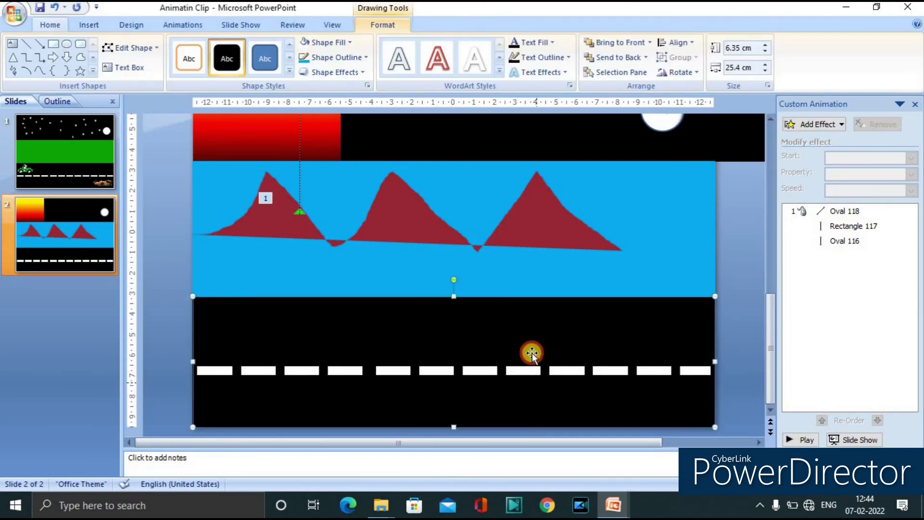
click(746, 321)
scroll(742, 329, up, 2)
scroll(742, 329, down, 1)
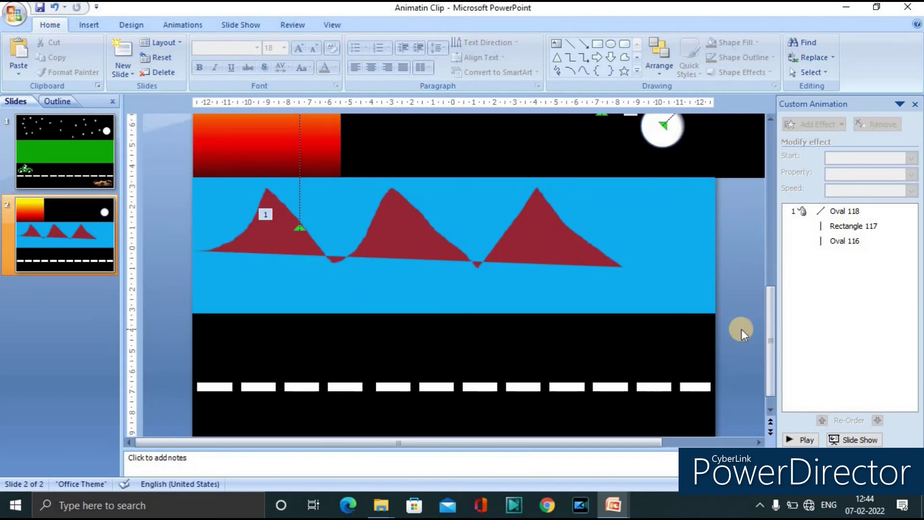
ctrl+scroll(741, 328, down, 2)
ctrl+scroll(741, 330, up, 1)
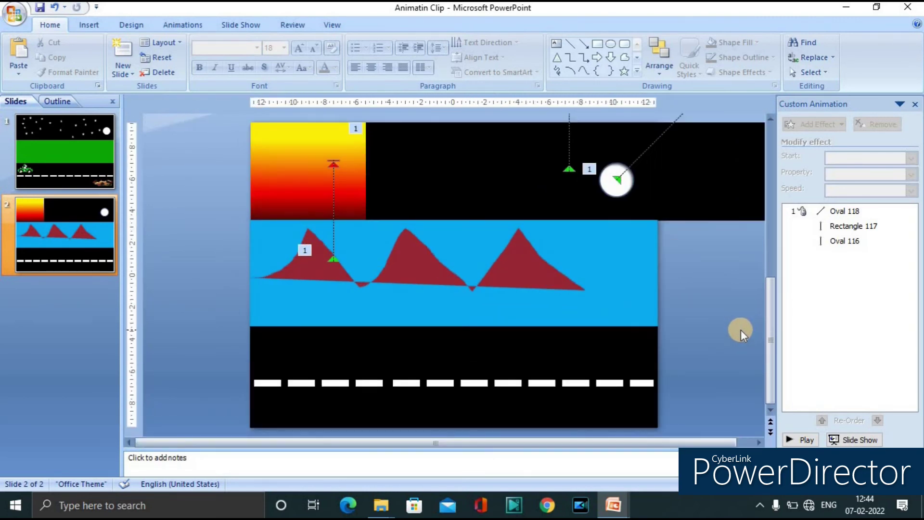
Search the clip art for "car", insert the green car and the racing car, and move the racing car below the green one.
click(87, 25)
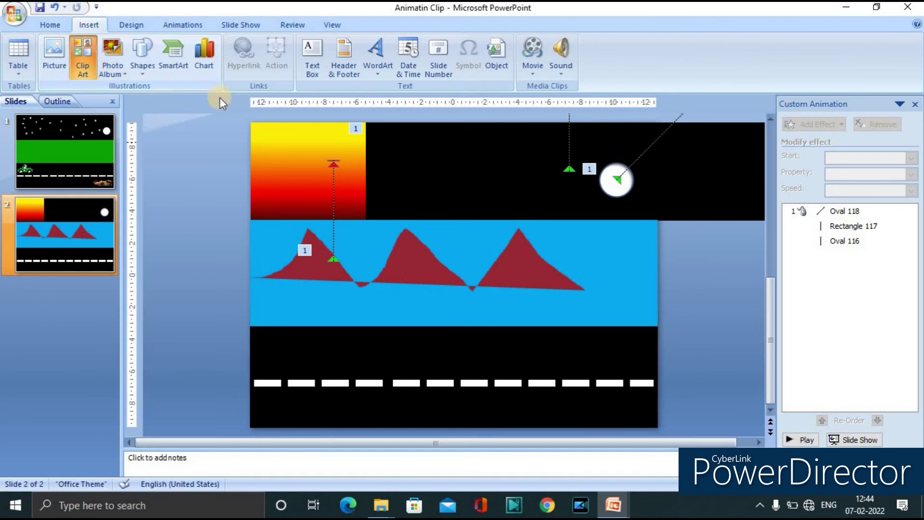
click(812, 135)
click(778, 105)
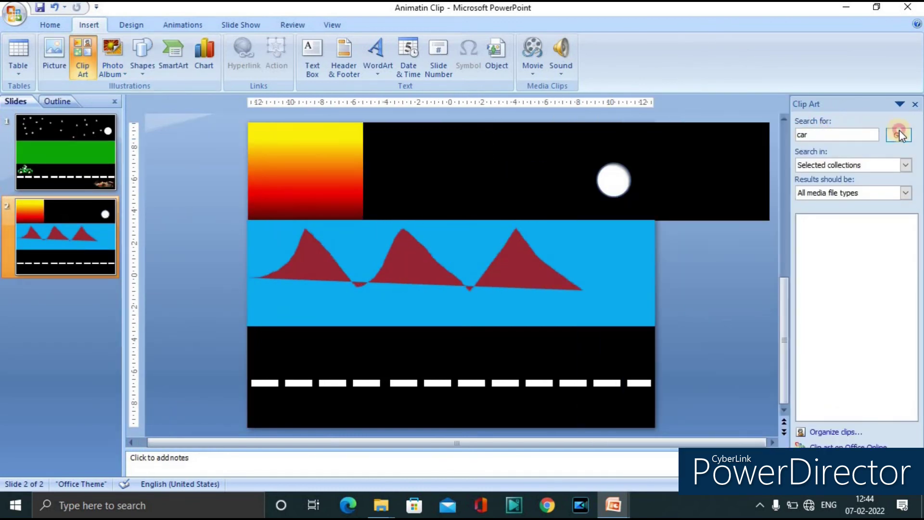
click(827, 240)
click(887, 240)
drag(486, 289, 567, 337)
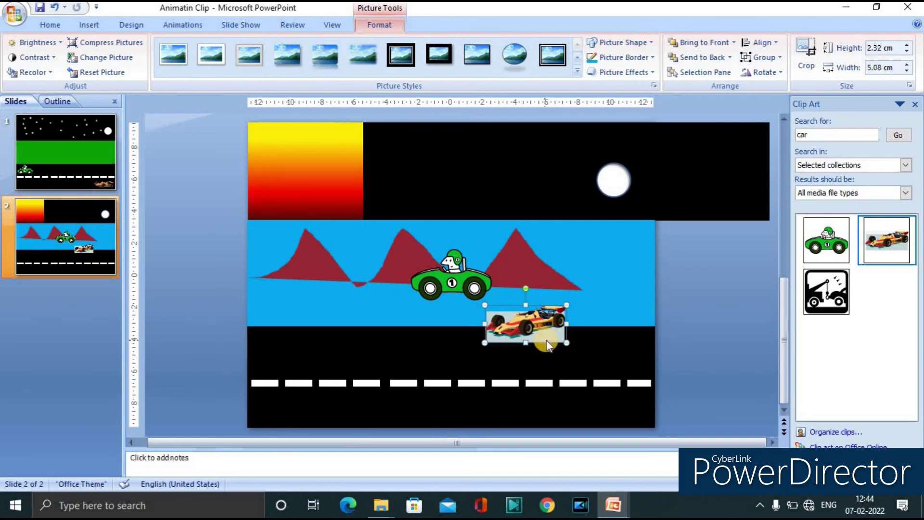
Ungroup the racing car clip art and convert it into an editable drawing object.
key(shift+F10)
key(Down)
key(Down)
key(Down)
key(Down)
key(Down)
key(Right)
key(Down)
key(Down)
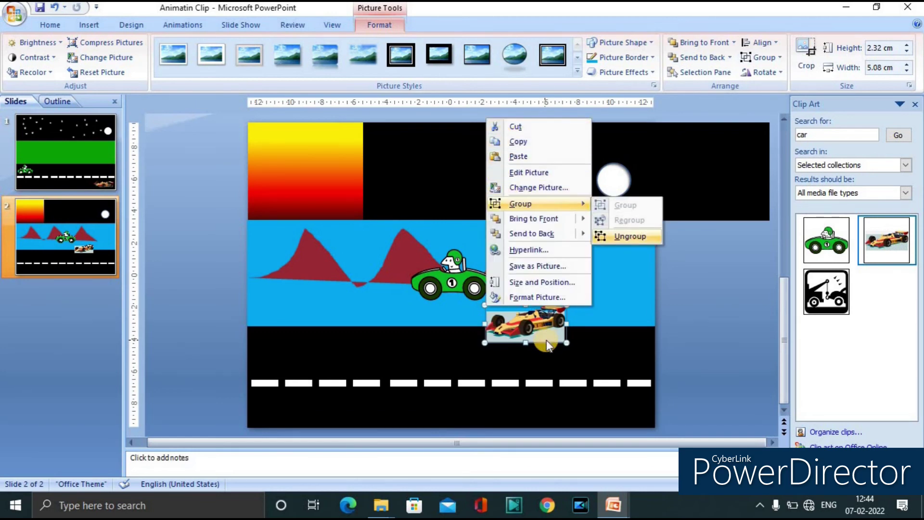
key(Return)
key(Return)
Delete the pale background piece behind the racing car.
click(572, 355)
click(550, 338)
click(549, 336)
key(Delete)
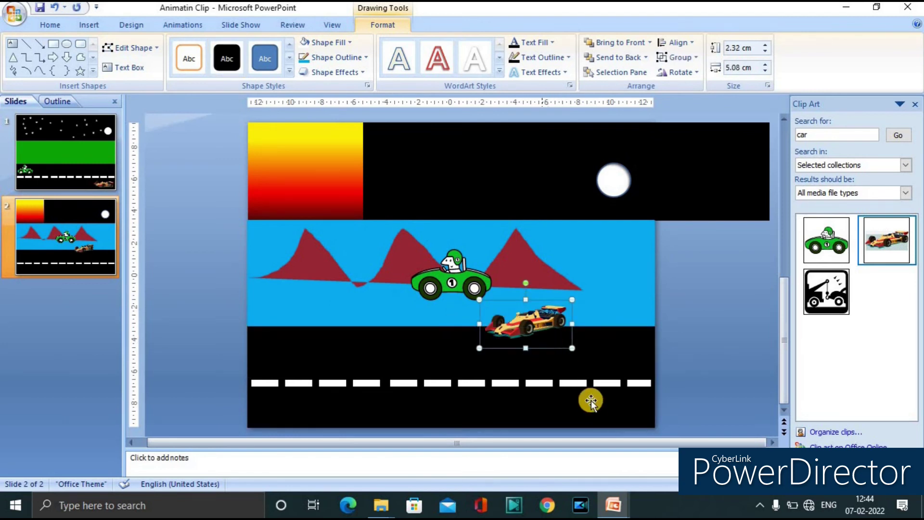
Rotate the racing car slightly clockwise and place it just outside the slide's right edge, level with the lower lane.
click(550, 334)
click(549, 334)
drag(537, 284, 544, 286)
click(541, 329)
drag(528, 322, 701, 407)
click(692, 366)
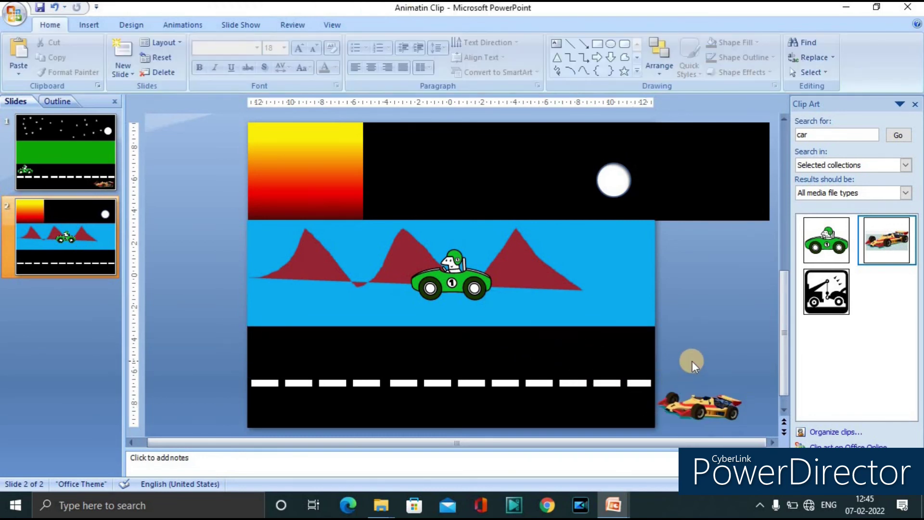
click(693, 407)
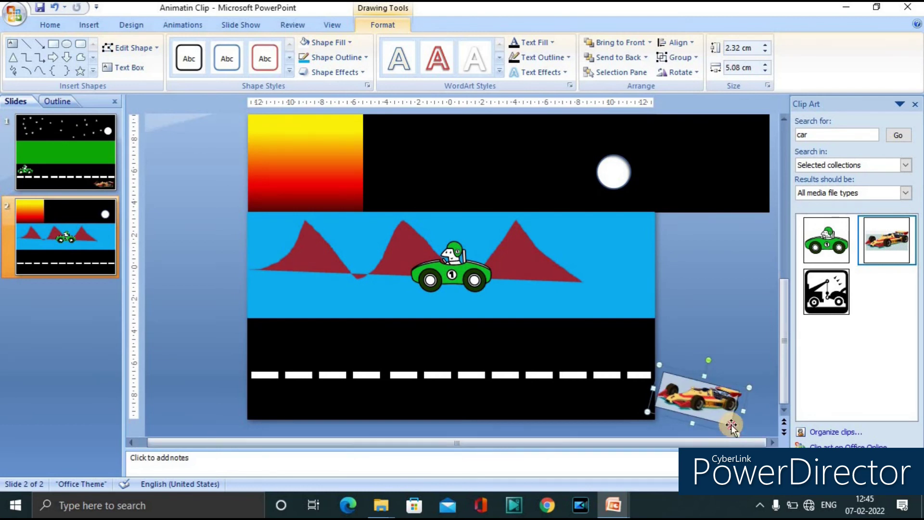
click(709, 328)
Narrow the green car slightly and flip it horizontally so it faces right.
click(447, 285)
drag(495, 293, 485, 289)
click(487, 291)
click(450, 263)
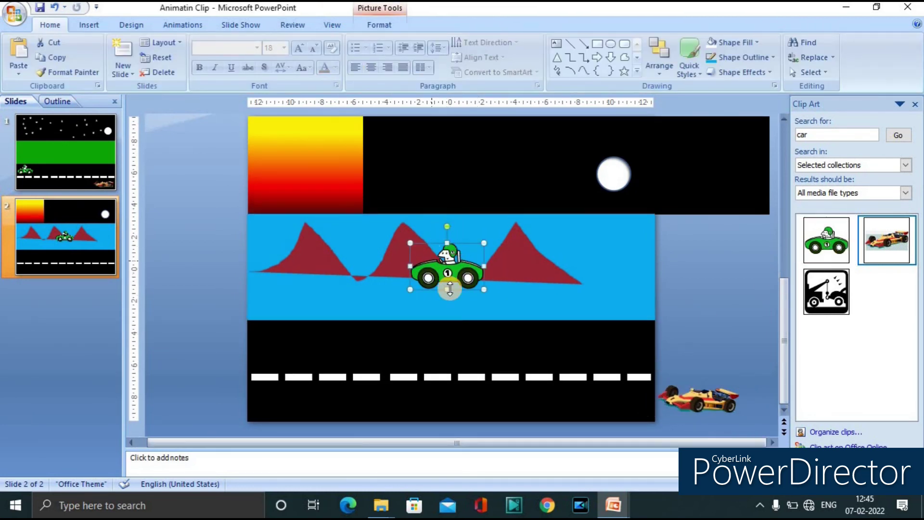
drag(475, 267, 554, 268)
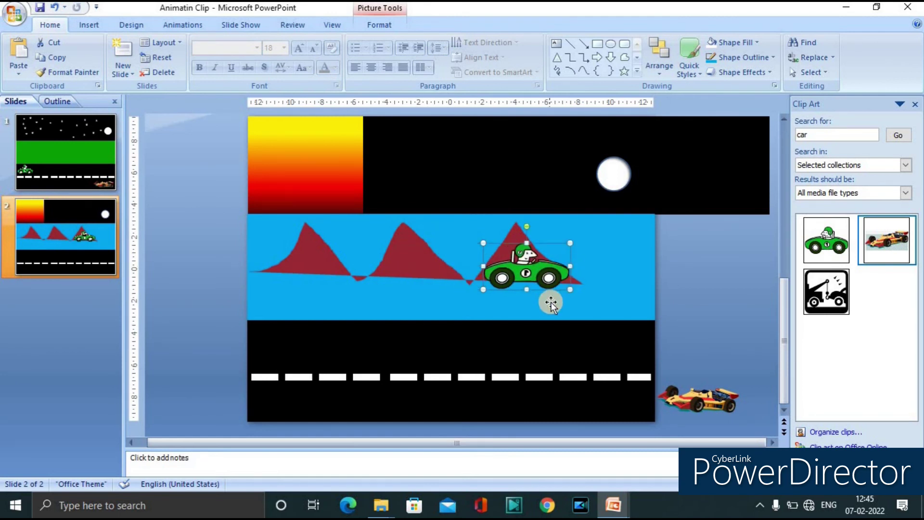
Place the green car just outside the slide's left edge, level with the upper lane, and finish with the clip art search.
mouse_move(551, 303)
mouse_down()
mouse_move(427, 342)
mouse_move(229, 366)
mouse_up()
click(229, 373)
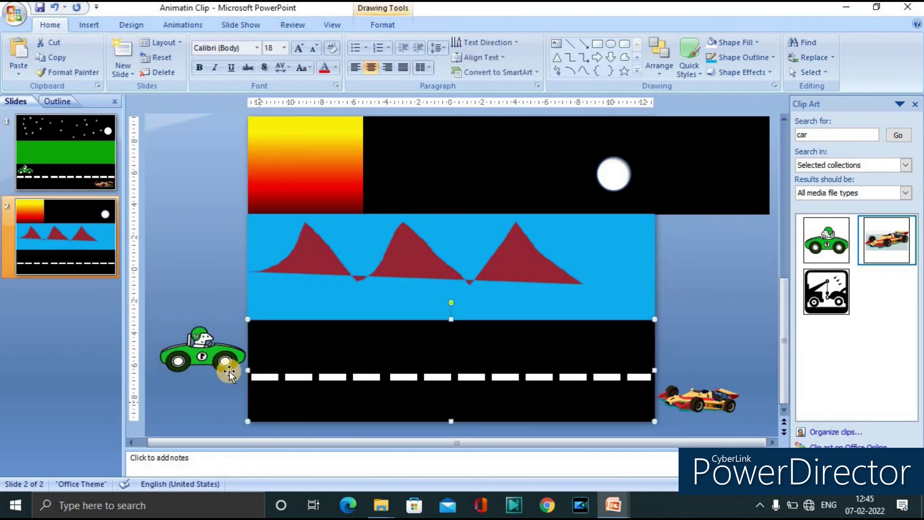
click(227, 405)
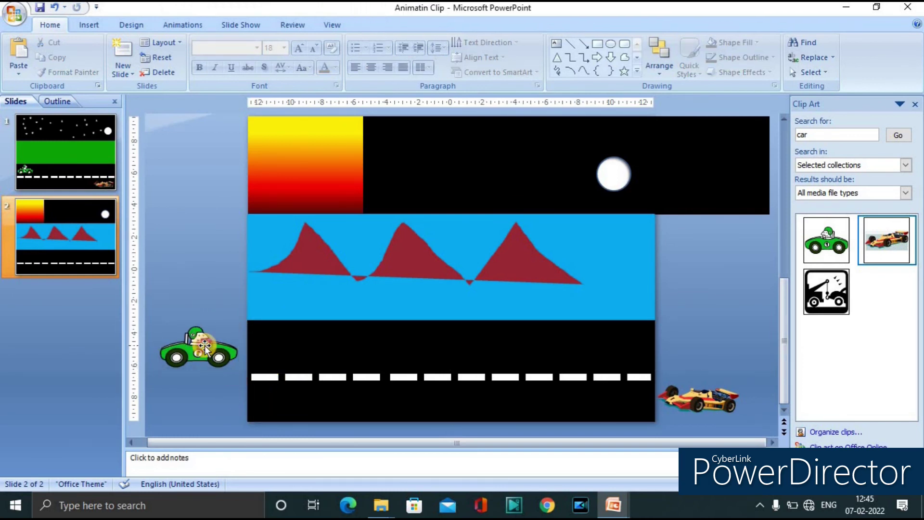
click(205, 347)
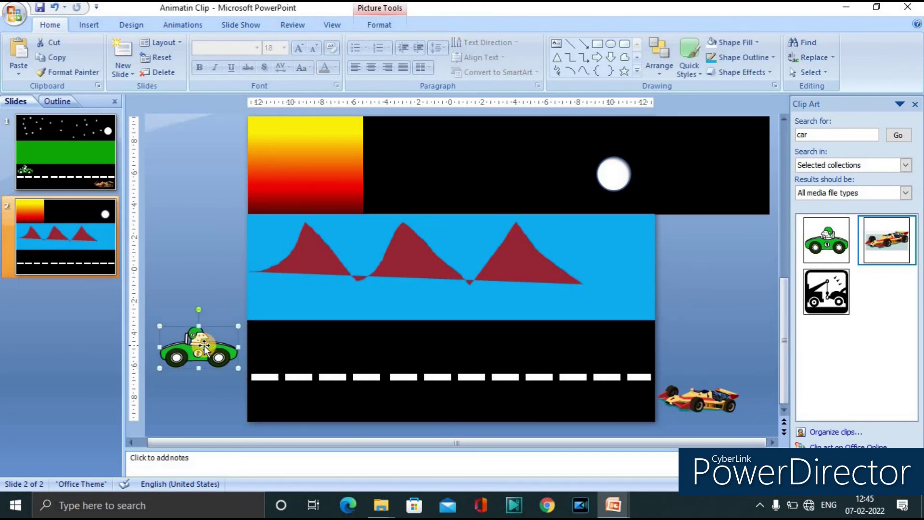
click(698, 329)
click(916, 104)
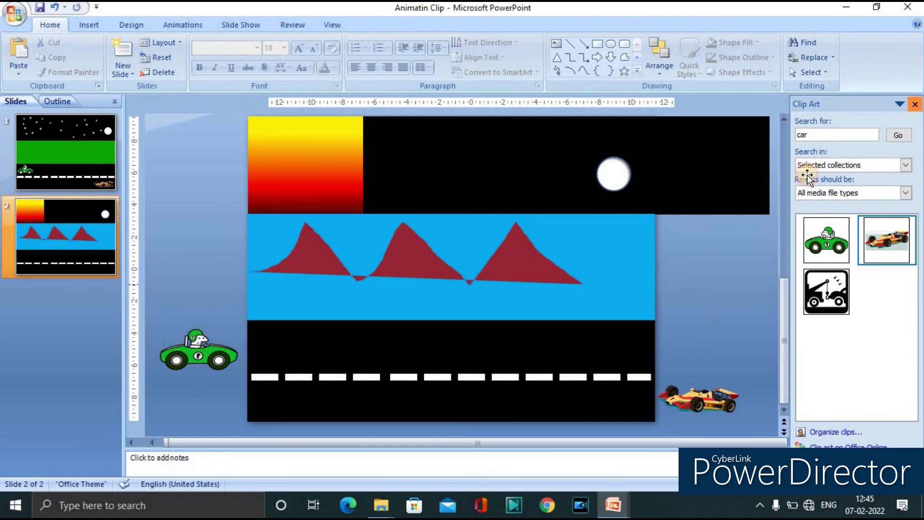
Select both cars and add a Right motion path animation to them.
click(289, 365)
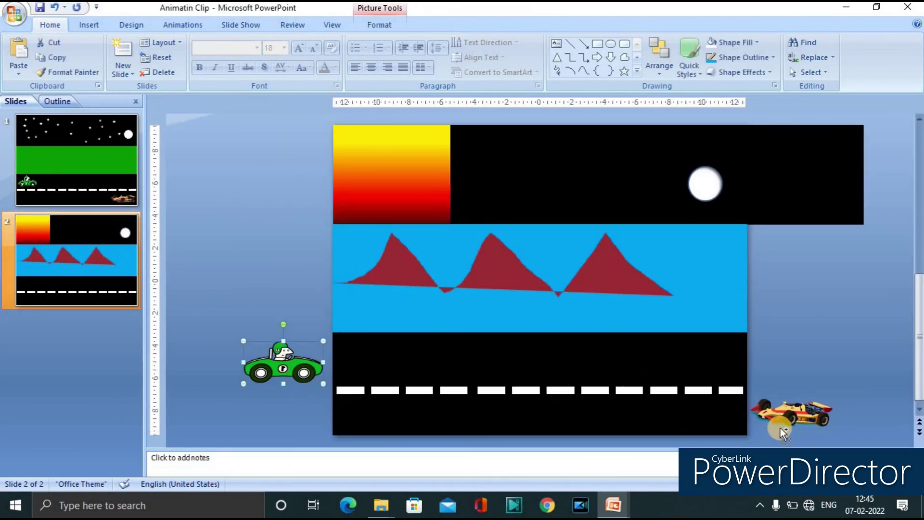
shift+click(892, 388)
click(183, 25)
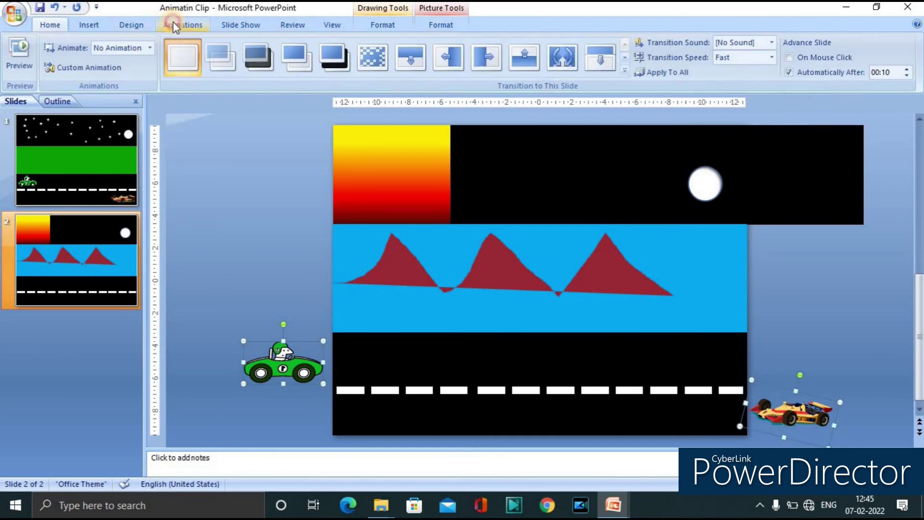
click(83, 67)
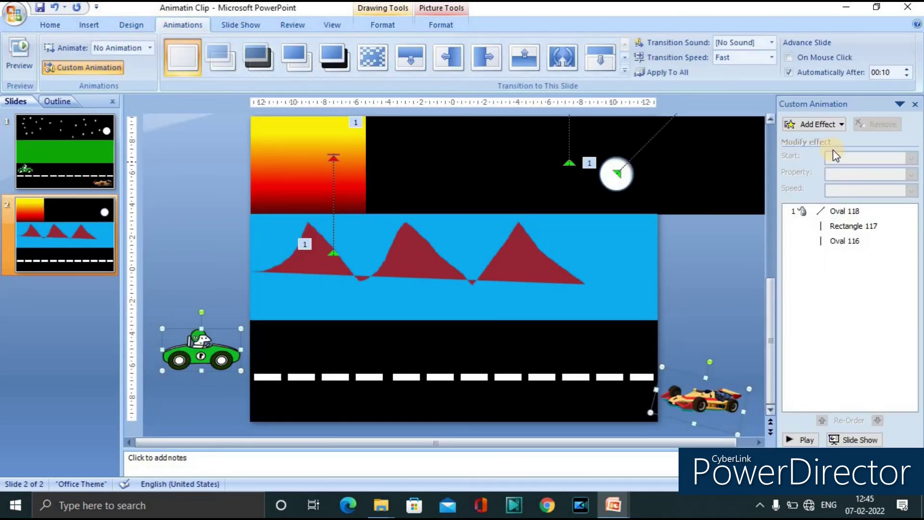
click(831, 126)
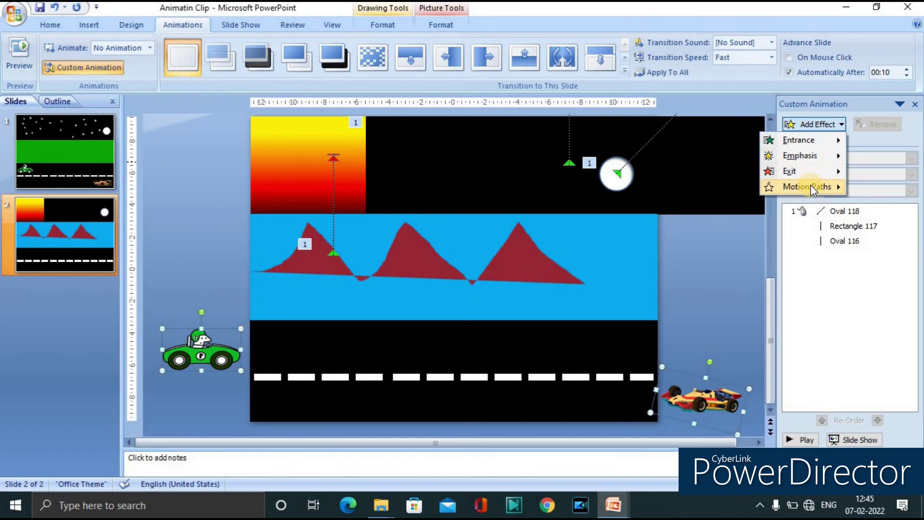
mouse_move(811, 187)
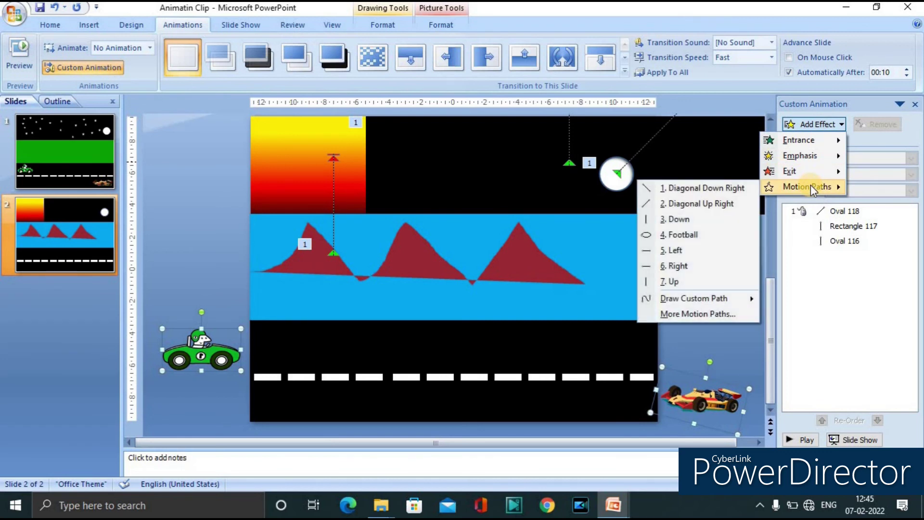
click(679, 267)
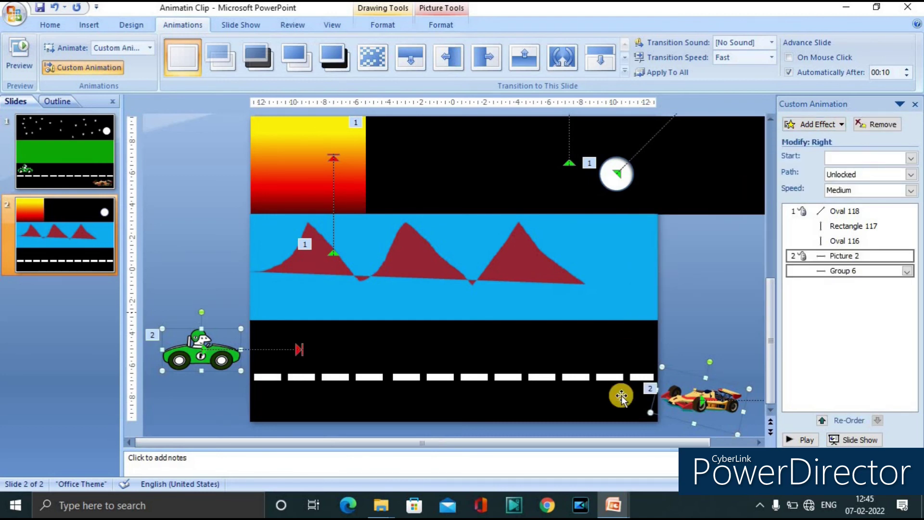
Reverse the racing car's motion path so it runs along the lower lane and ends beyond the slide's left edge.
drag(685, 441, 733, 435)
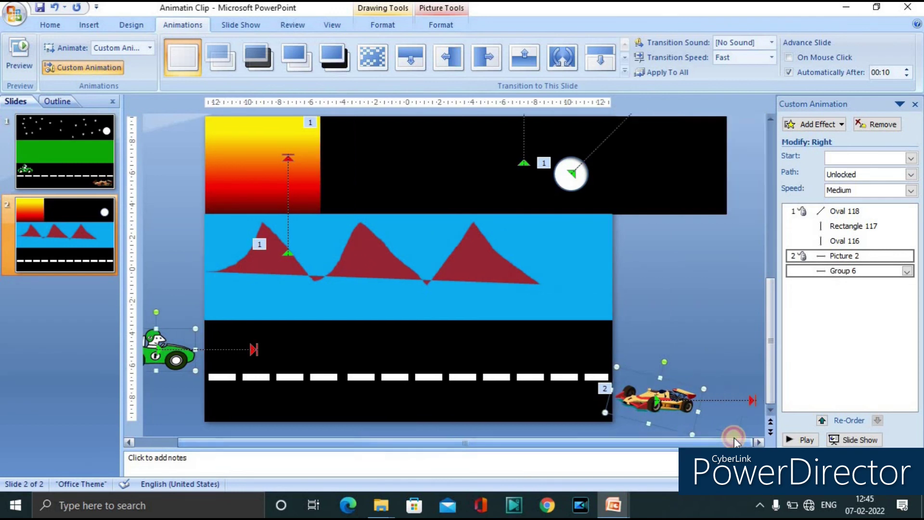
click(750, 400)
drag(755, 400, 203, 403)
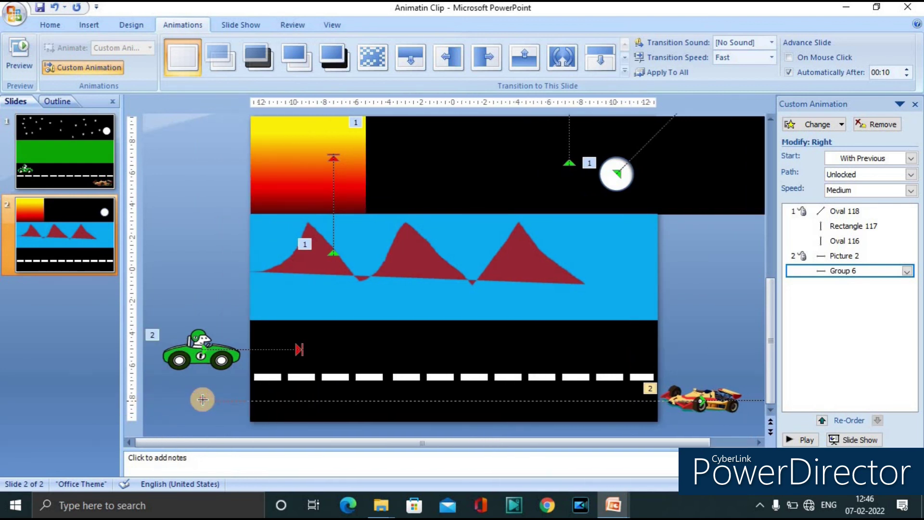
drag(188, 398, 155, 402)
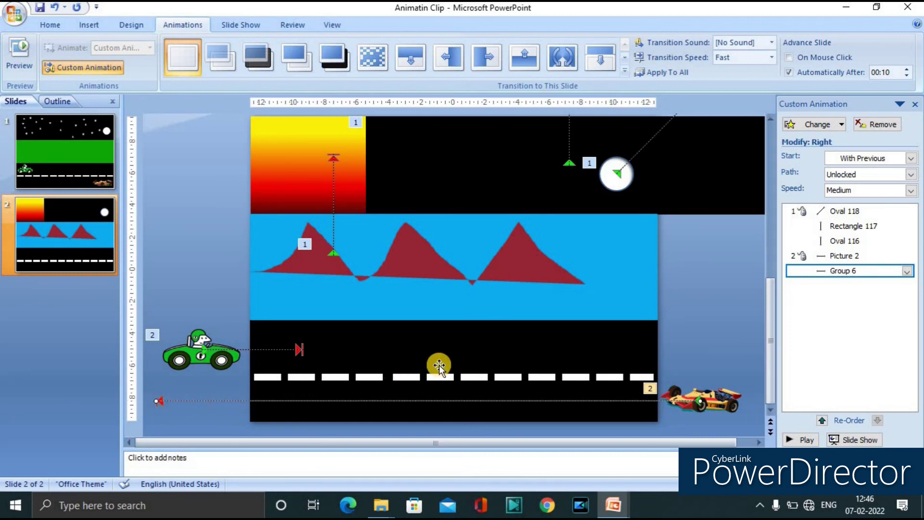
Extend the green car's motion path along the upper lane so it ends beyond the slide's right edge.
click(439, 357)
click(296, 353)
click(303, 349)
click(302, 350)
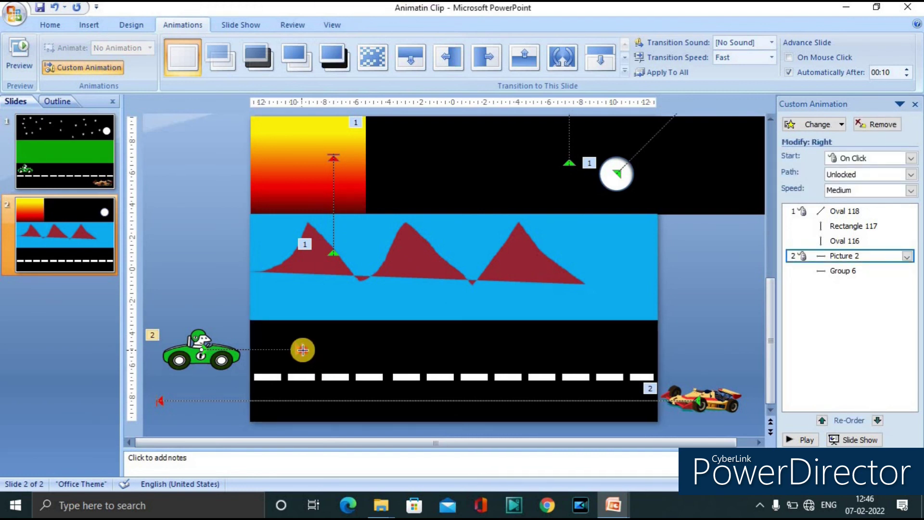
drag(647, 351, 676, 352)
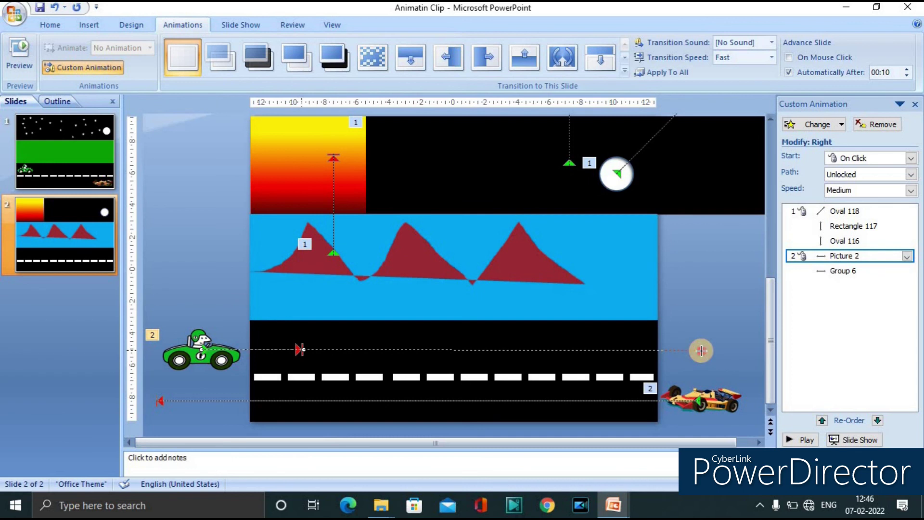
drag(707, 348, 714, 347)
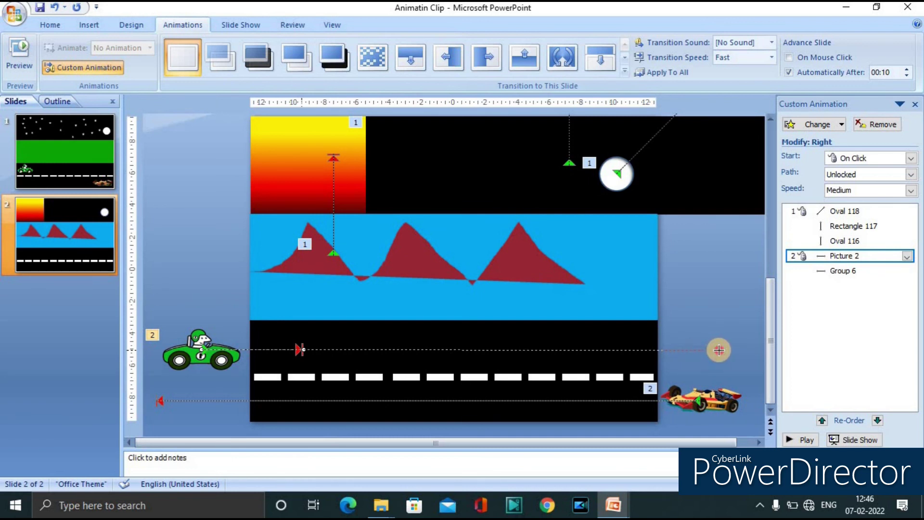
drag(730, 351, 754, 351)
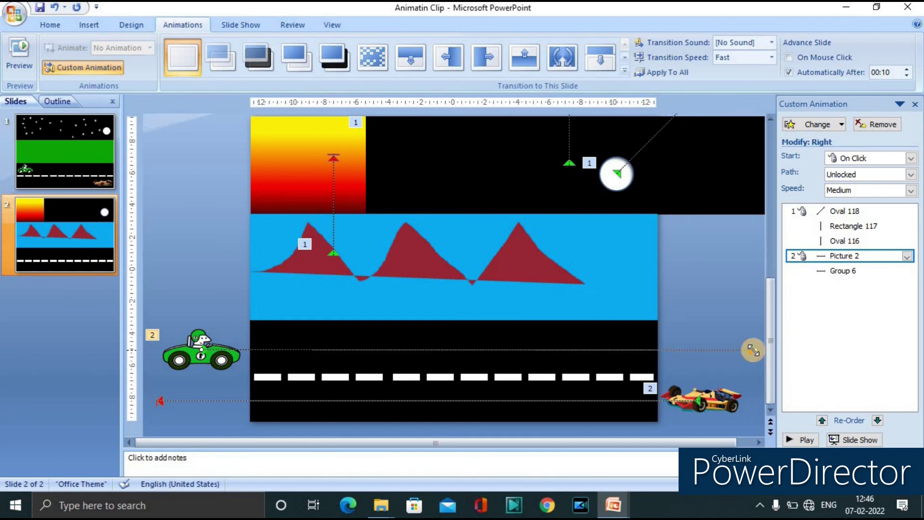
Set the green car's motion path to start With Previous.
drag(800, 260, 860, 240)
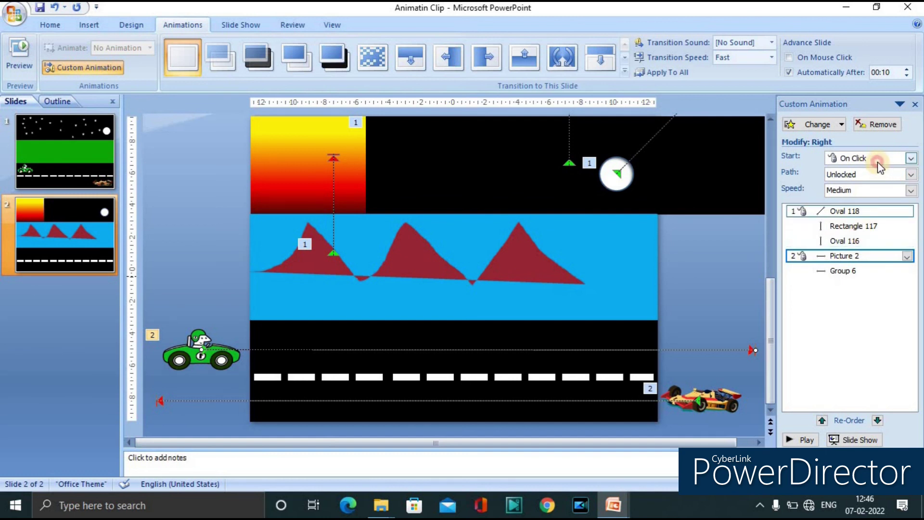
click(877, 162)
click(871, 181)
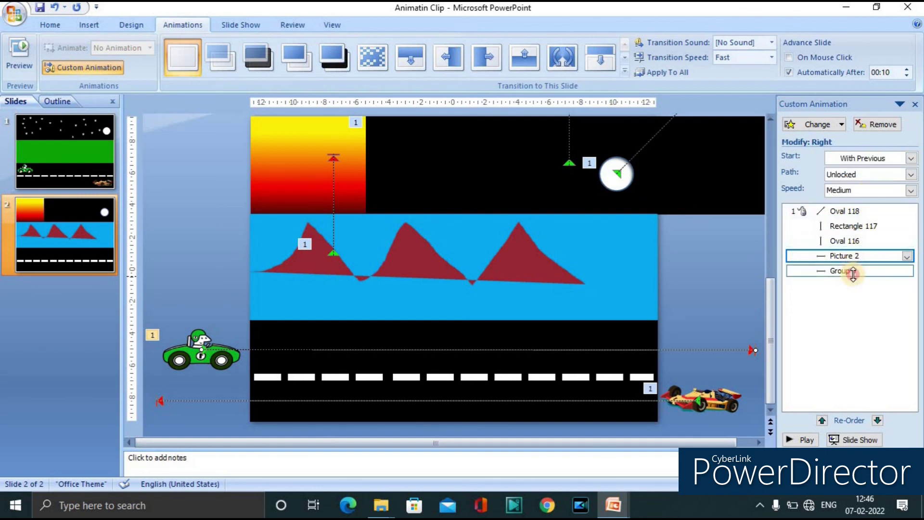
Set the racing car's motion path to start With Previous and preview the slide's animations from the moon's effect.
click(853, 273)
click(868, 158)
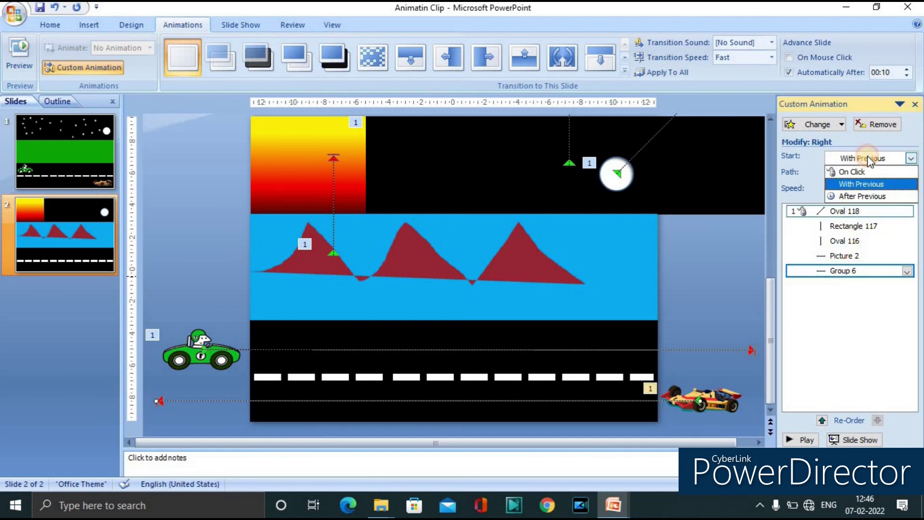
click(872, 185)
click(825, 212)
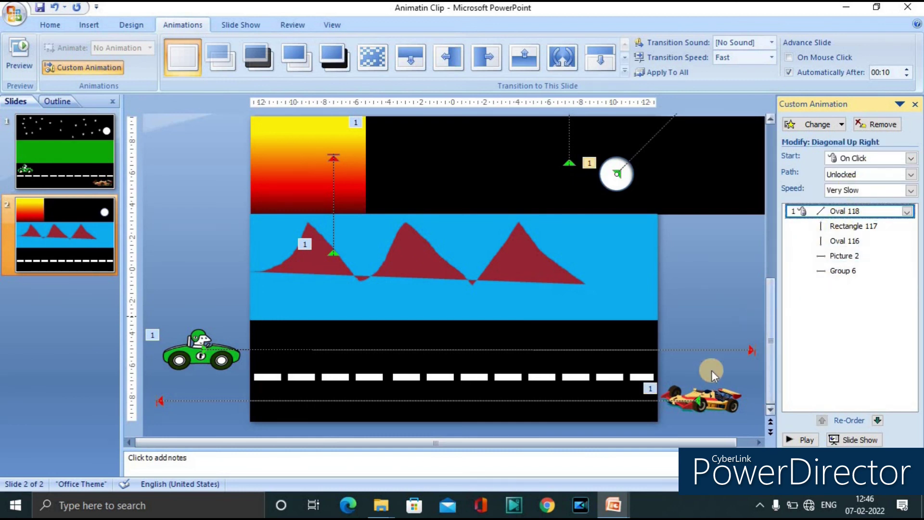
click(803, 441)
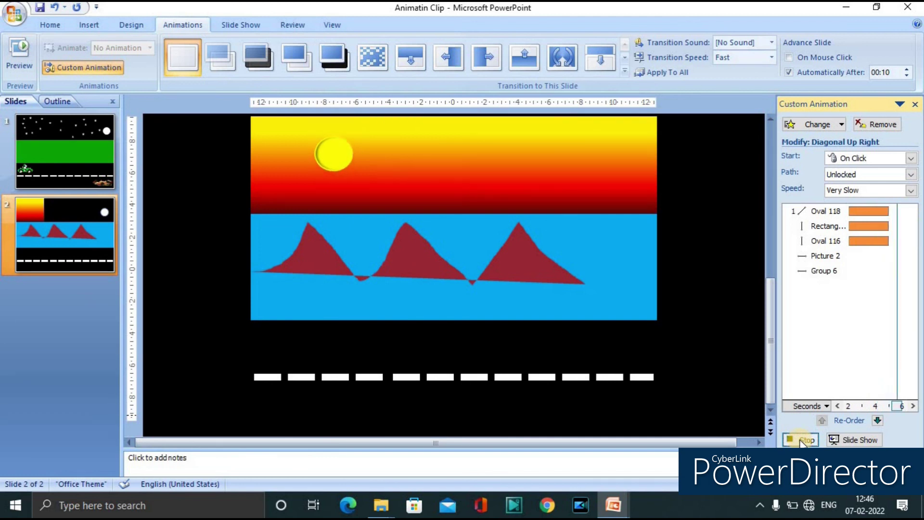
Set the speed of both cars' motion paths to Very Slow.
click(837, 256)
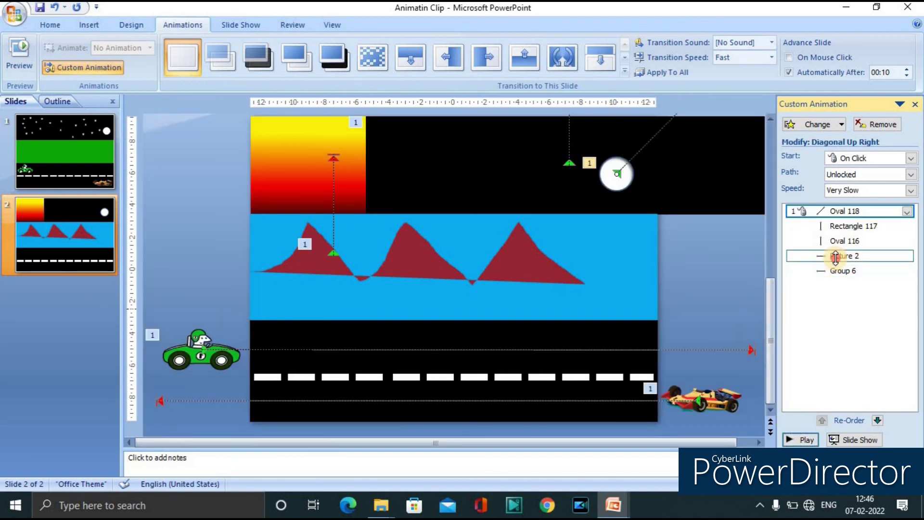
shift+click(877, 293)
click(871, 191)
click(871, 192)
click(864, 191)
click(862, 200)
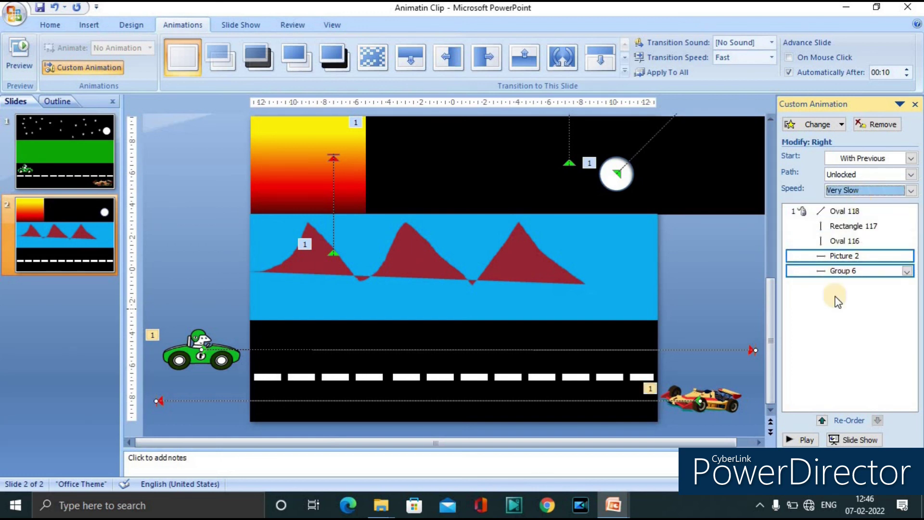
Preview the slide's animations again, starting from the moon's motion path.
click(845, 211)
click(803, 440)
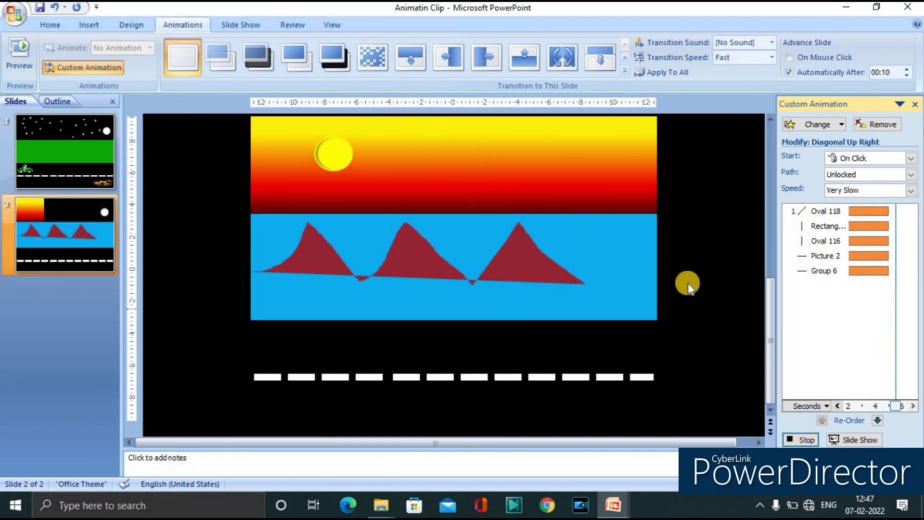
click(718, 284)
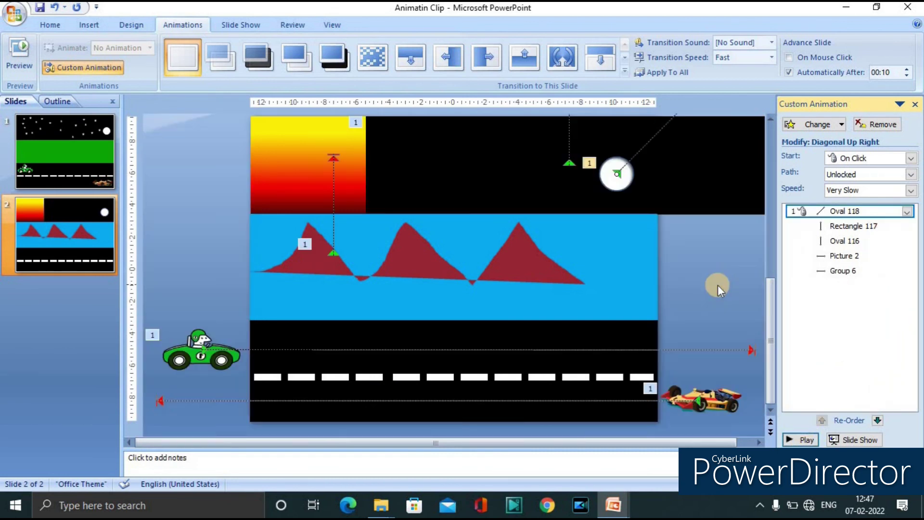
Move the black night-sky rectangle left until it fully covers the sunrise sky and lines up with the slide's edges.
click(501, 219)
scroll(509, 218, up, 1)
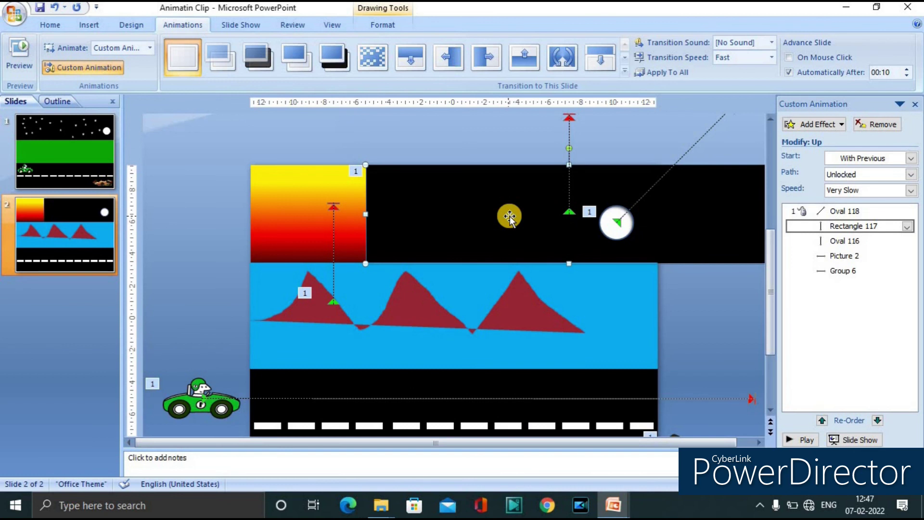
key(Left)
key(Left)
key(Left)
key(Left)
key(Left)
key(Left)
key(Left)
key(Left)
key(Left)
key(Left)
key(Left)
key(Left)
key(Left)
key(Left)
key(Left)
key(Left)
key(Left)
key(Left)
key(Left)
key(Left)
key(Left)
key(Left)
key(Left)
key(Left)
key(Left)
key(Left)
key(Left)
key(Left)
key(Left)
key(Left)
key(Left)
key(Left)
key(Left)
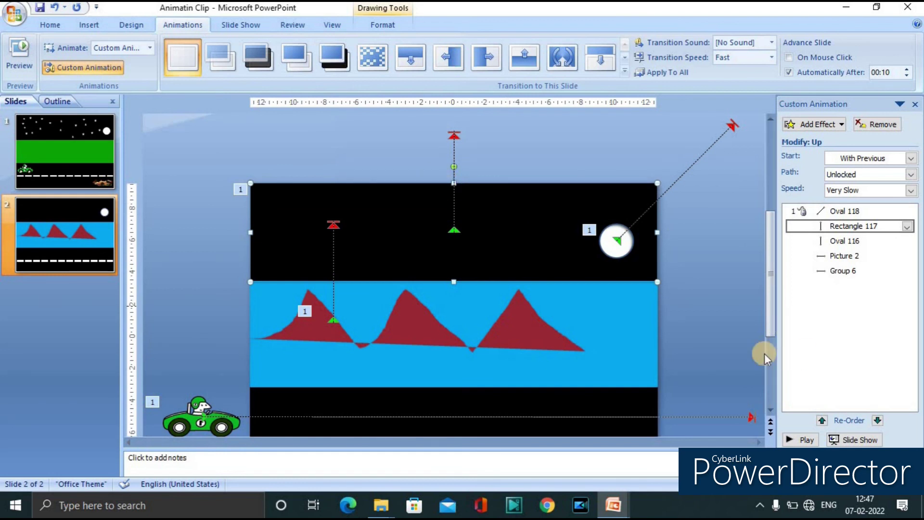
click(722, 336)
scroll(722, 336, down, 3)
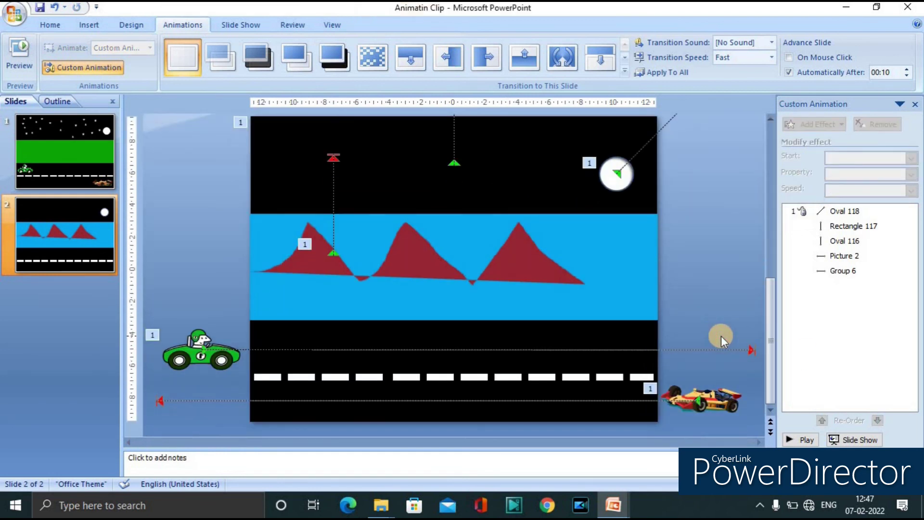
scroll(721, 337, up, 2)
Run the slide show from the first slide, advance through both slides' animations, and exit at the end.
click(79, 148)
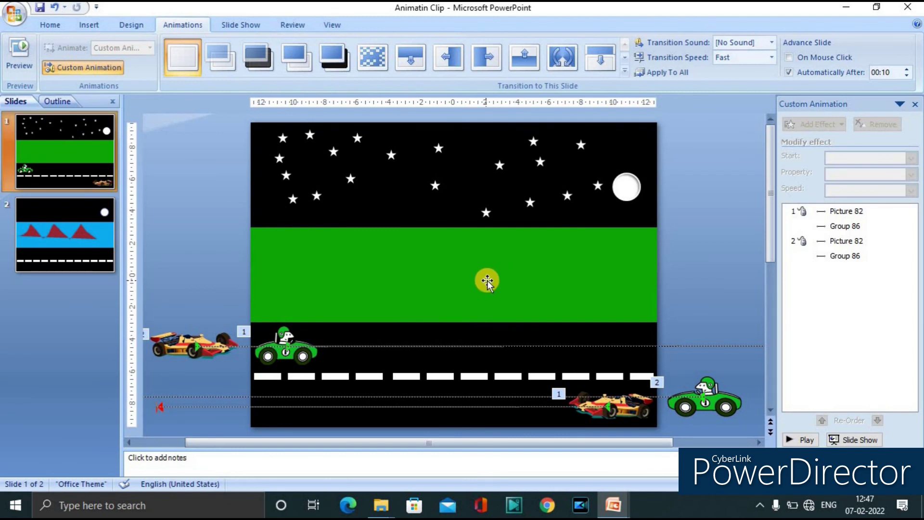
key(F5)
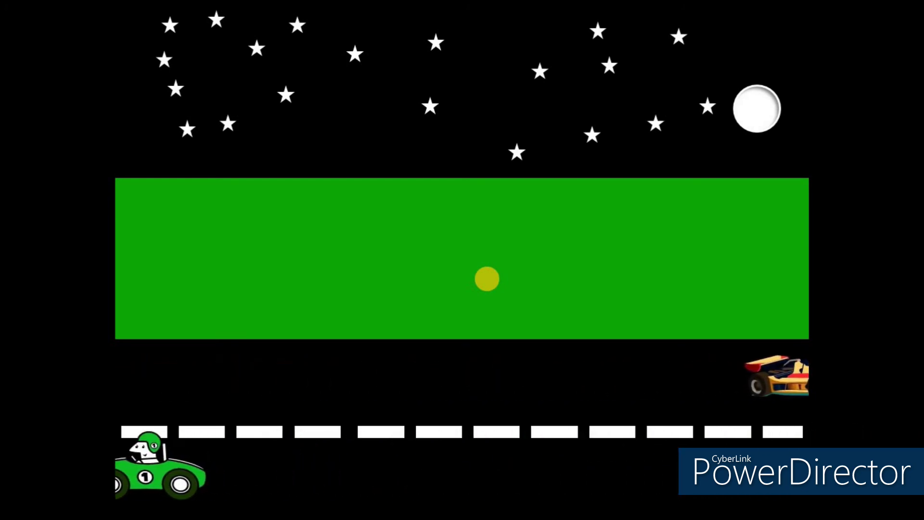
click(486, 278)
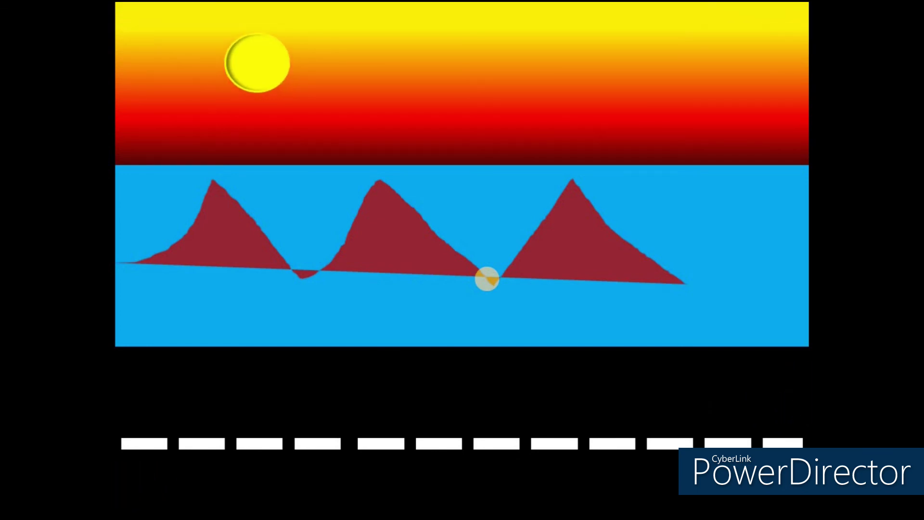
click(487, 279)
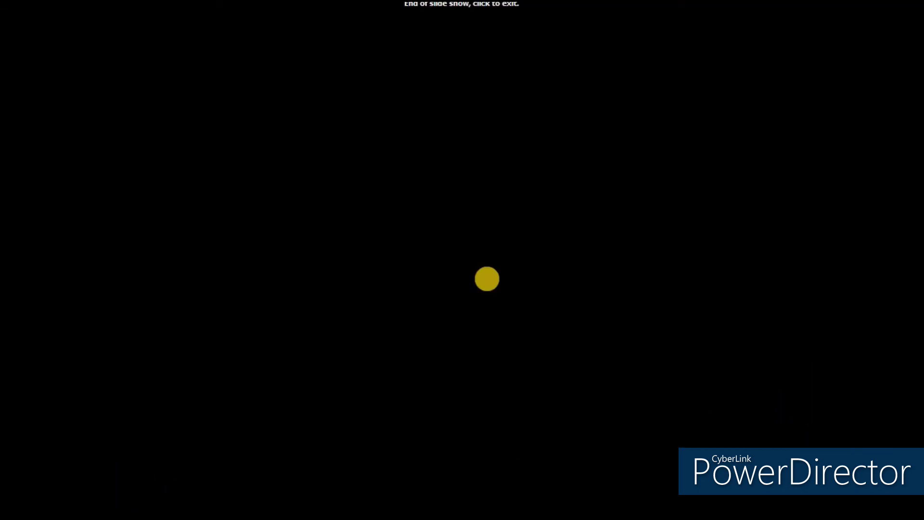
click(476, 251)
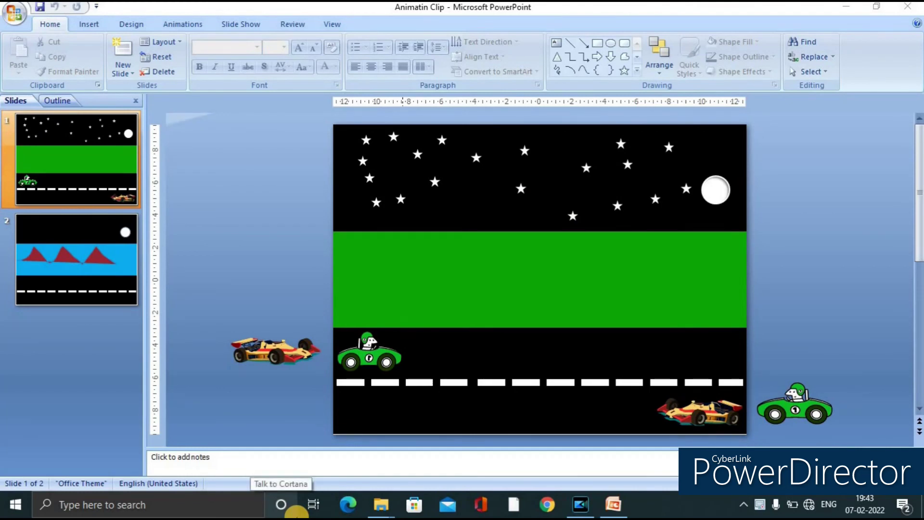